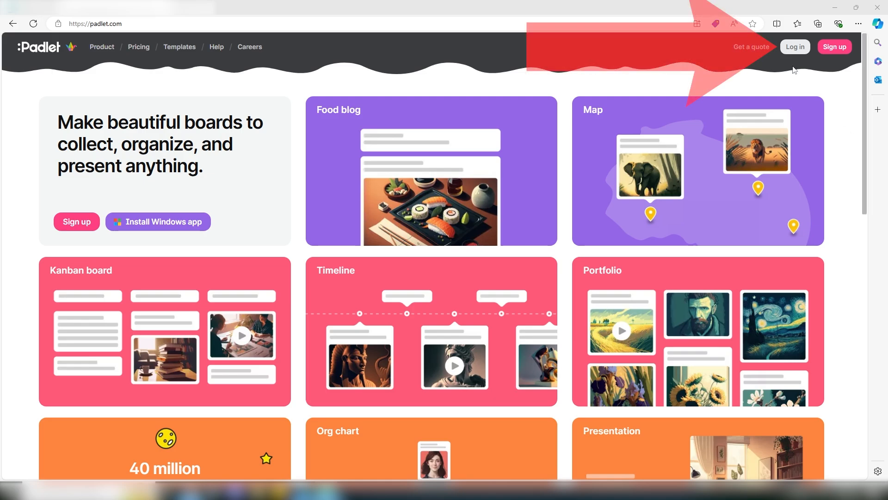
Log in to Padlet as a Backpack/Briefcase user through the "staffs" organization domain.
left_click(789, 48)
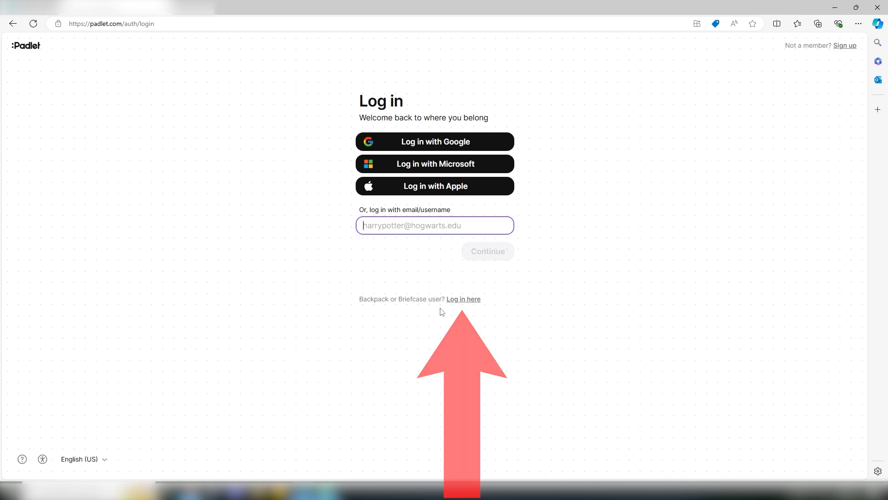
left_click(453, 300)
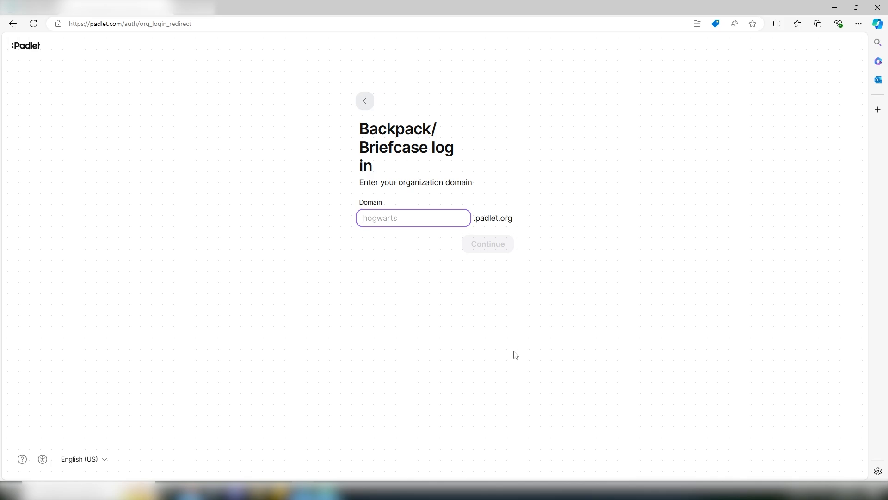
type("staffs")
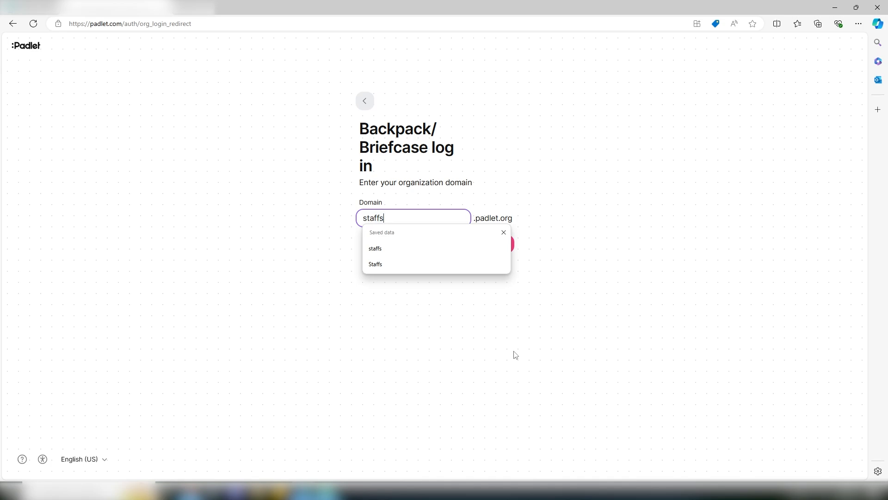
left_click(516, 355)
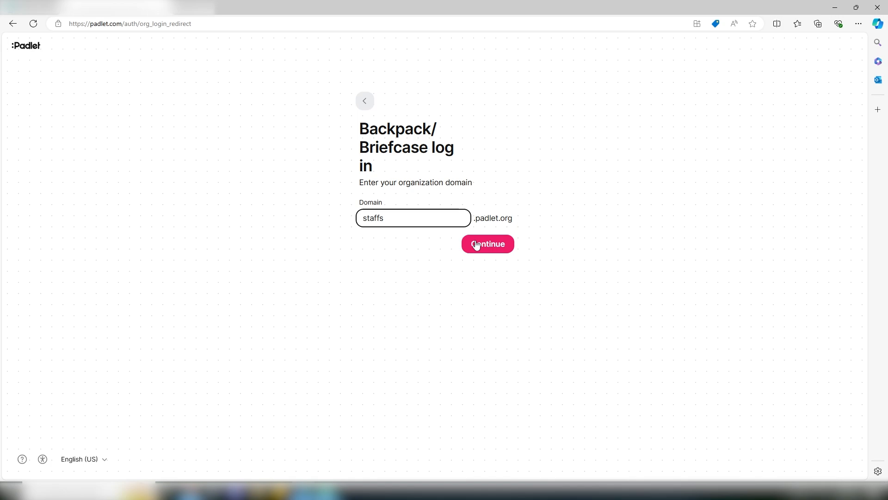
left_click(477, 245)
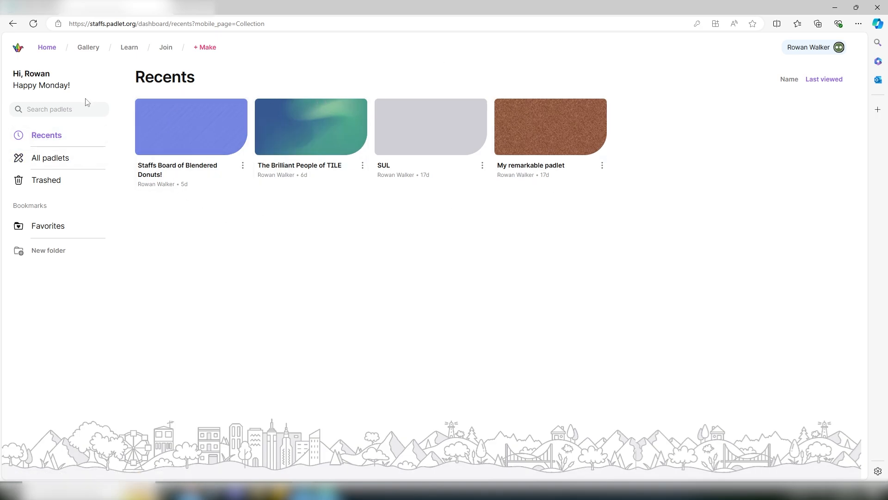
Look through the dashboard's All padlets and Trashed collections and return to Recents.
left_click(55, 158)
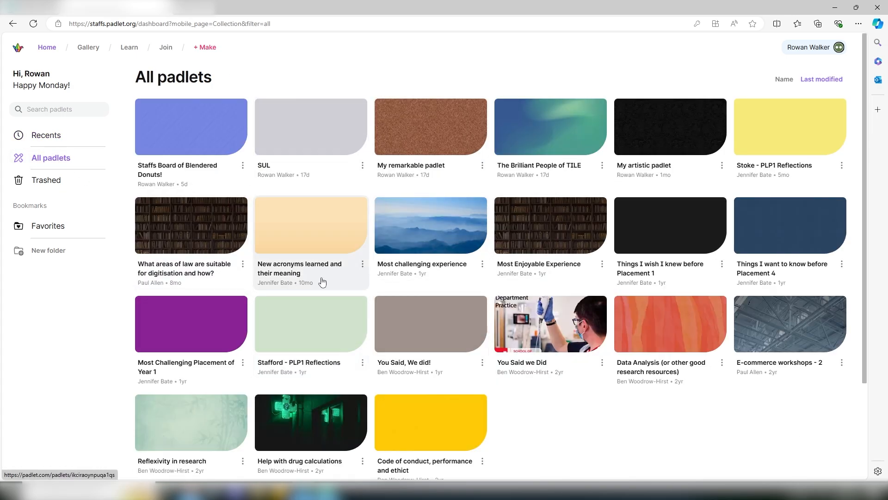
left_click(36, 185)
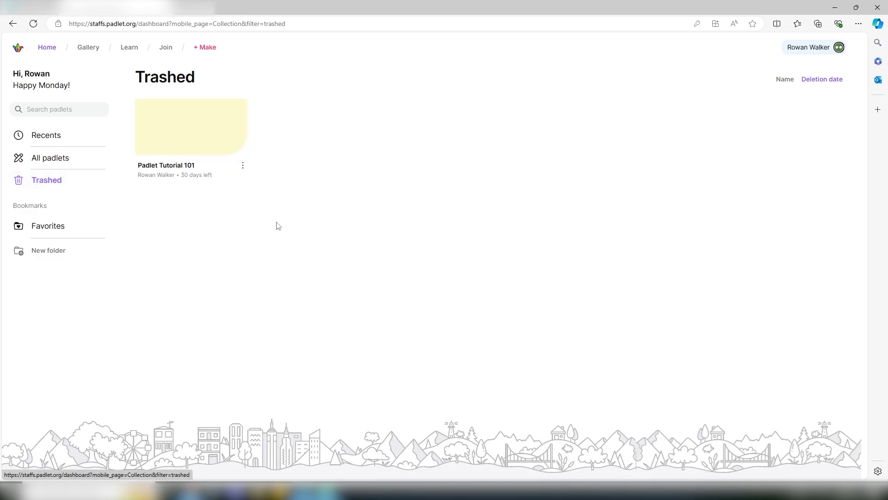
left_click(46, 135)
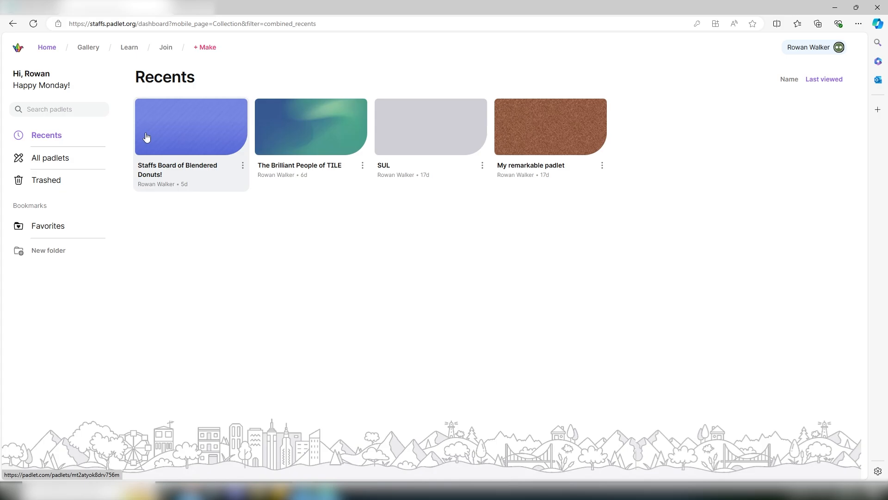
Make a new blank board titled "Cats!" with the Wall format and sections off.
left_click(202, 48)
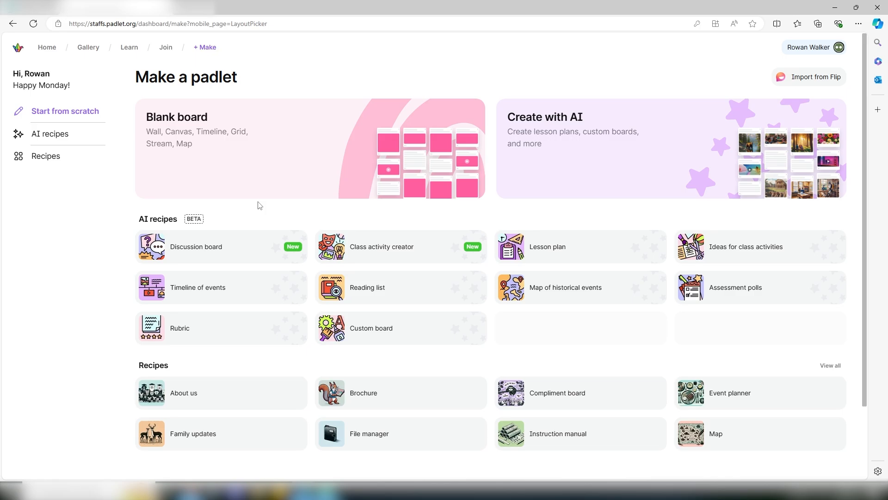
left_click(296, 192)
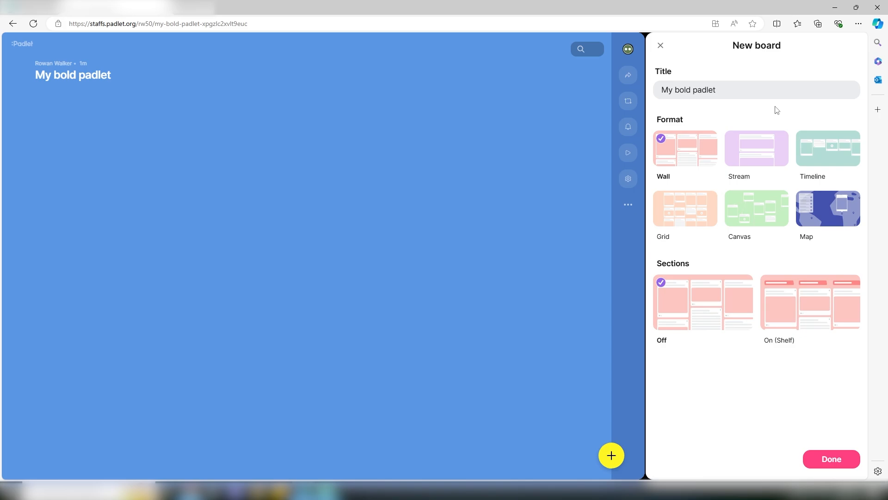
left_click_drag(744, 89, 657, 91)
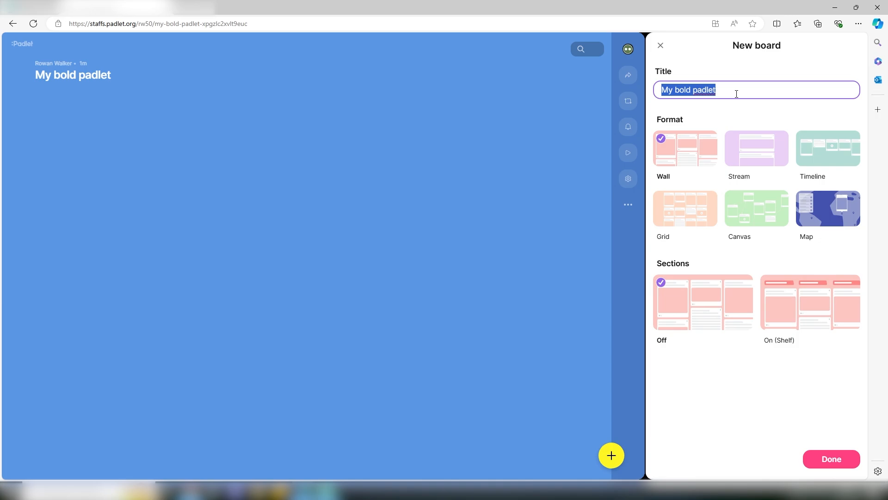
type("Cats")
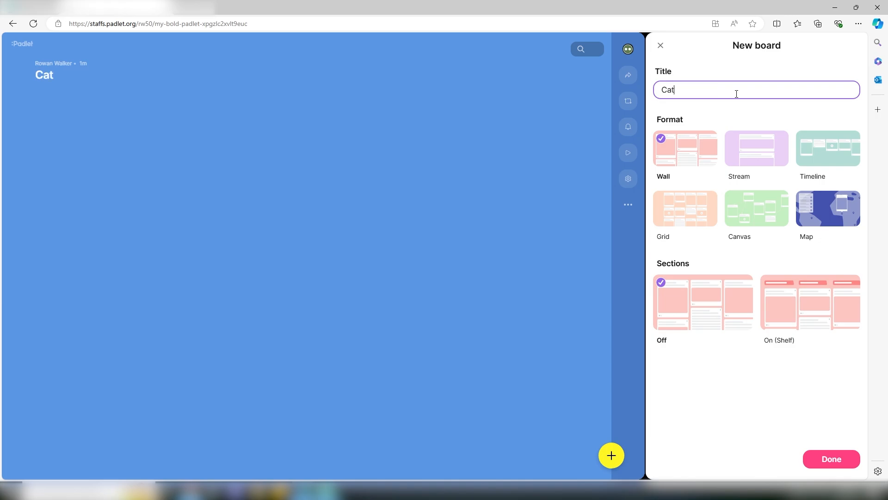
type("!")
left_click(818, 463)
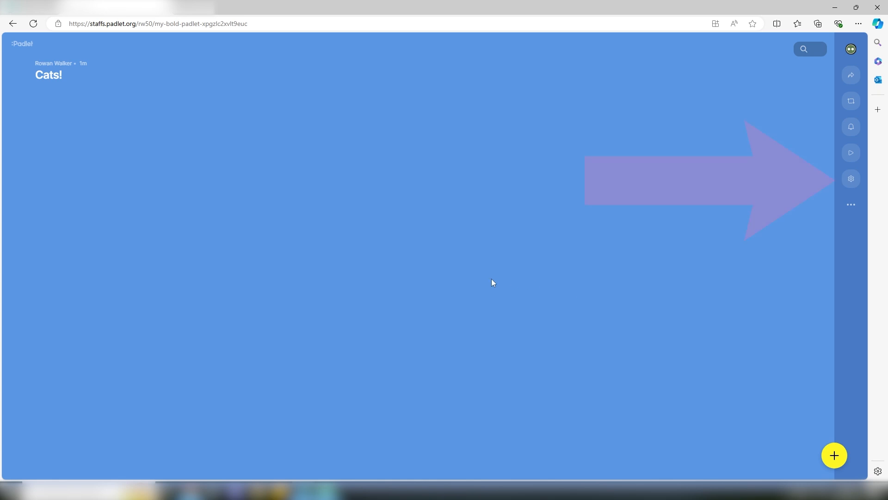
In the board's settings, set the description to "This is a Padlet full of Cats!".
left_click(851, 185)
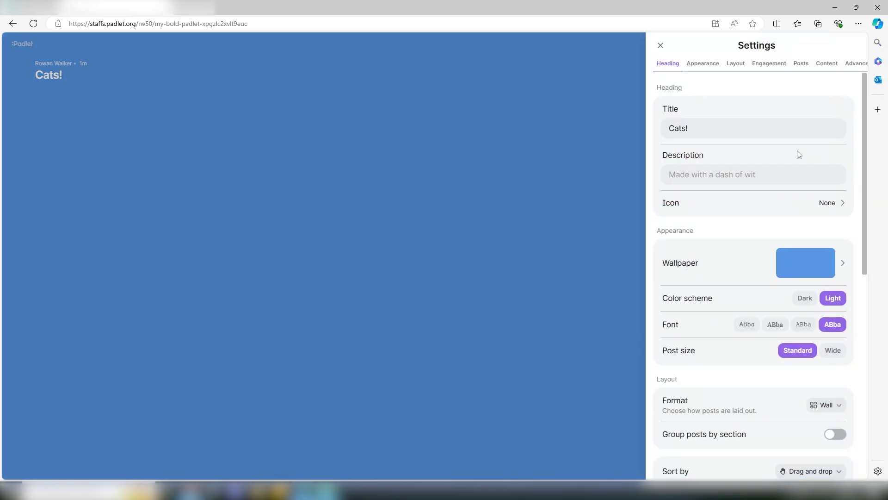
left_click_drag(655, 88, 687, 88)
left_click(695, 88)
left_click(696, 174)
type("Th")
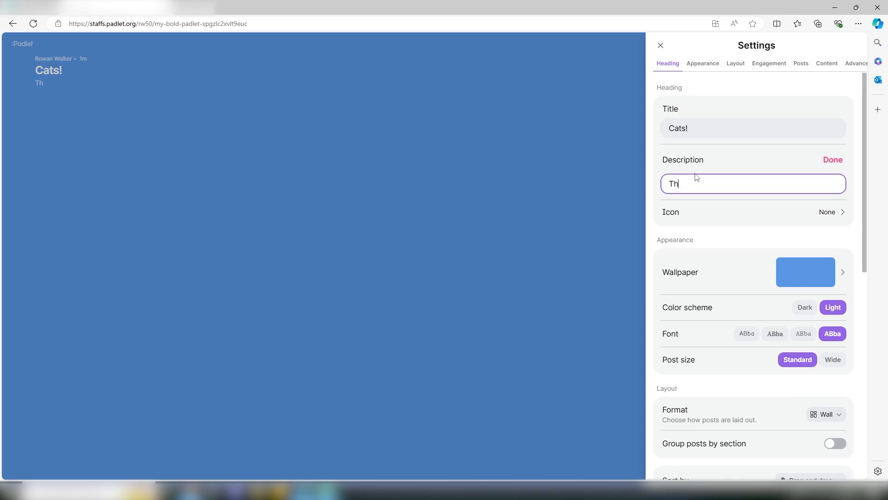
type("is is a Padlet full of Cats!")
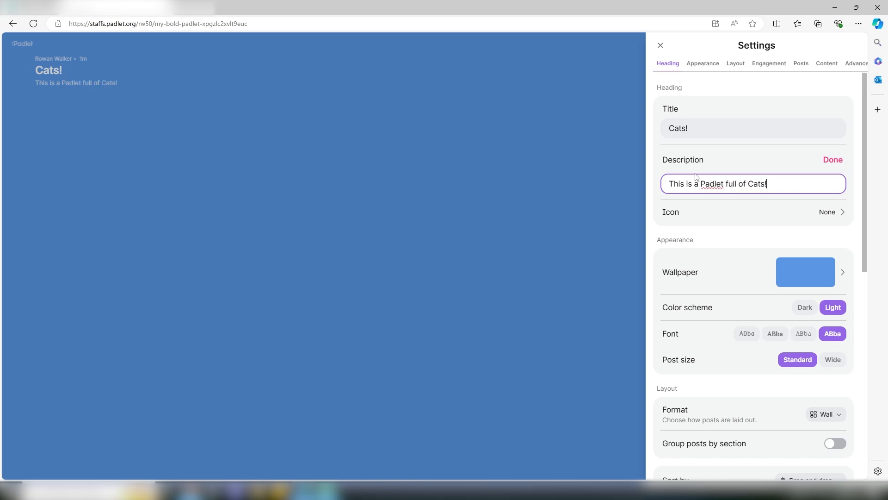
key("Return")
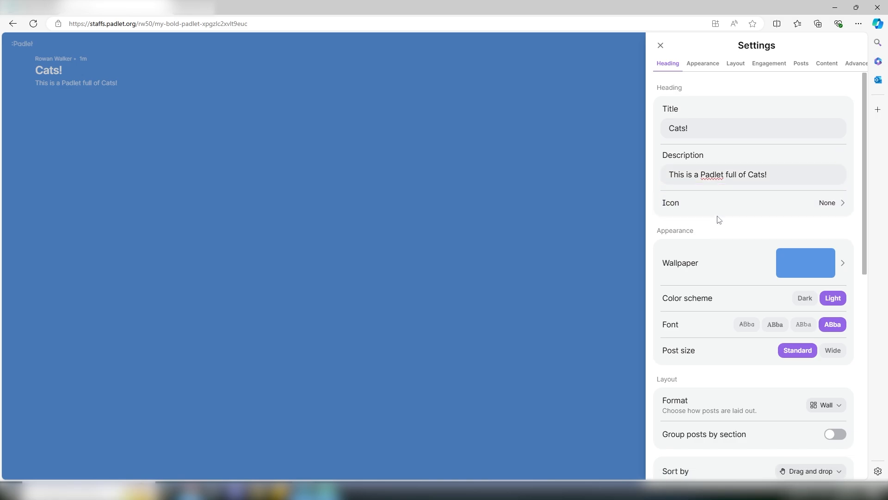
Find the black cat emoji by searching for "Cat" and save it as the board's icon.
left_click(718, 212)
left_click(709, 137)
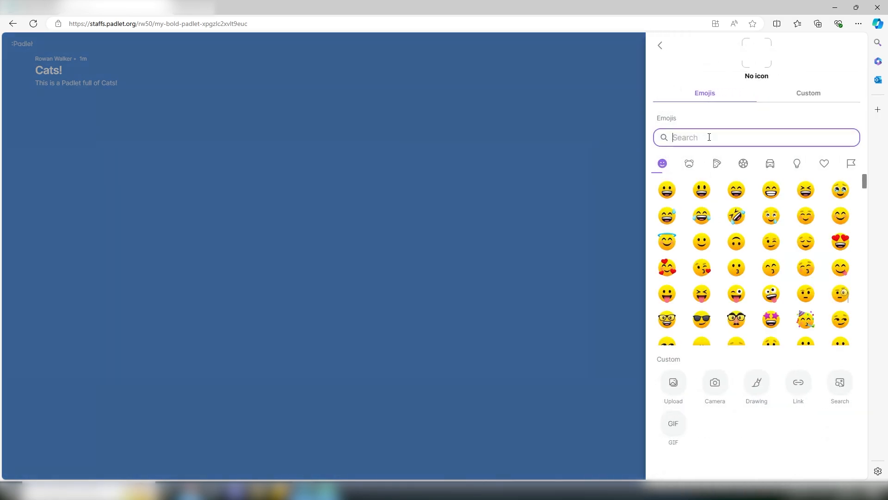
type("Cats")
key("BackSpace")
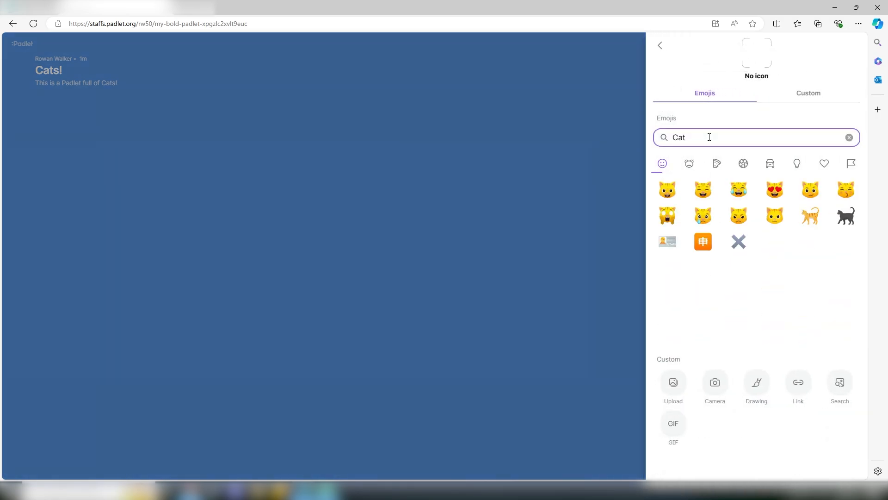
left_click(842, 221)
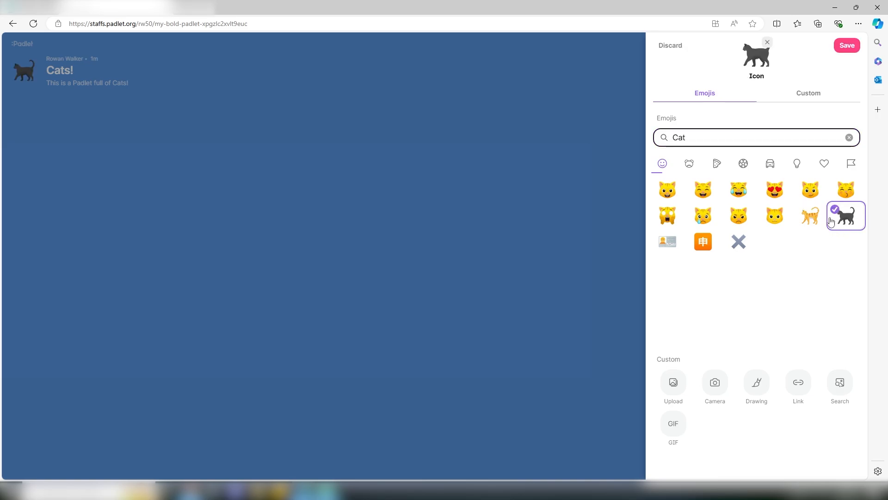
left_click(848, 46)
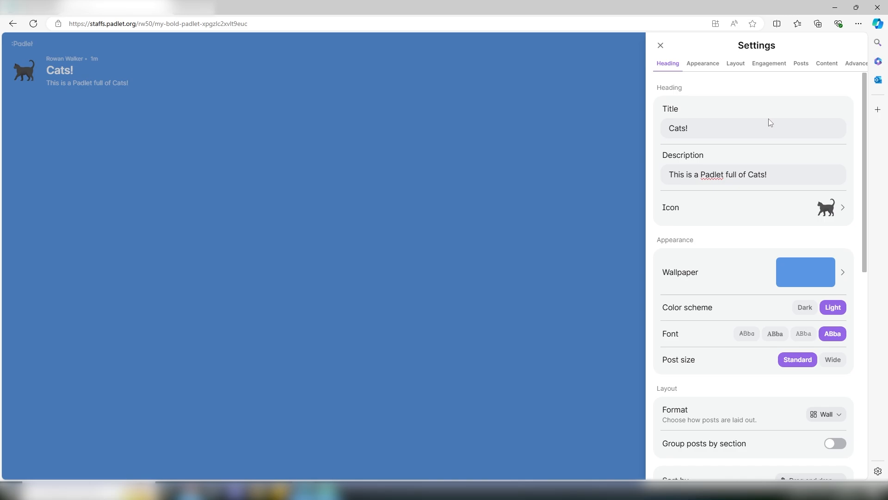
Browse the board's wallpaper choices, preview the yellow one and discard the change.
scroll(768, 119, "down", 1)
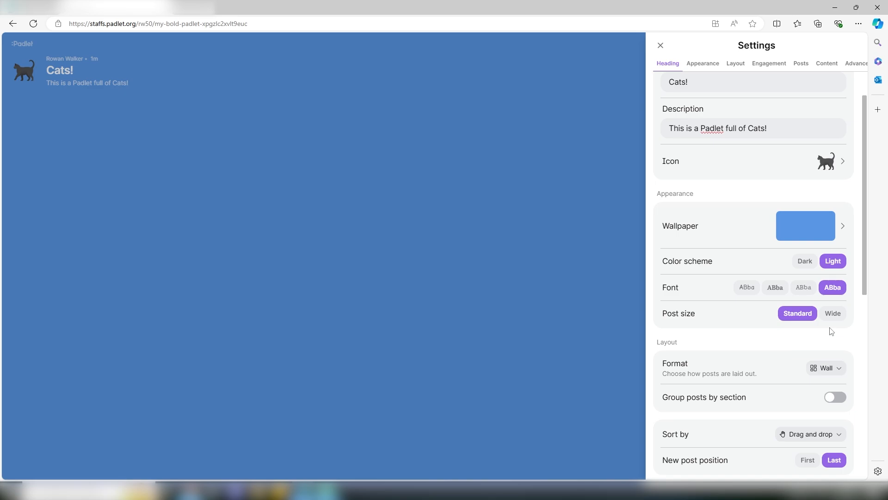
left_click(721, 224)
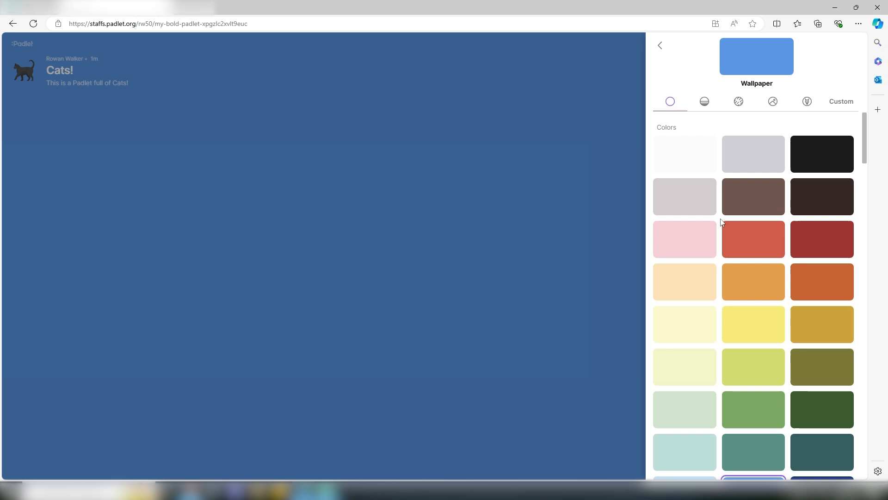
scroll(872, 190, "down", 8)
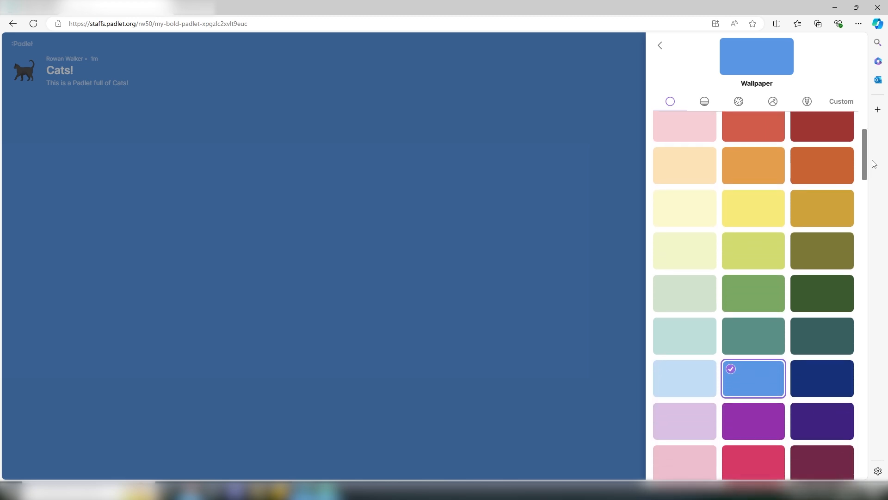
left_click_drag(864, 200, 859, 353)
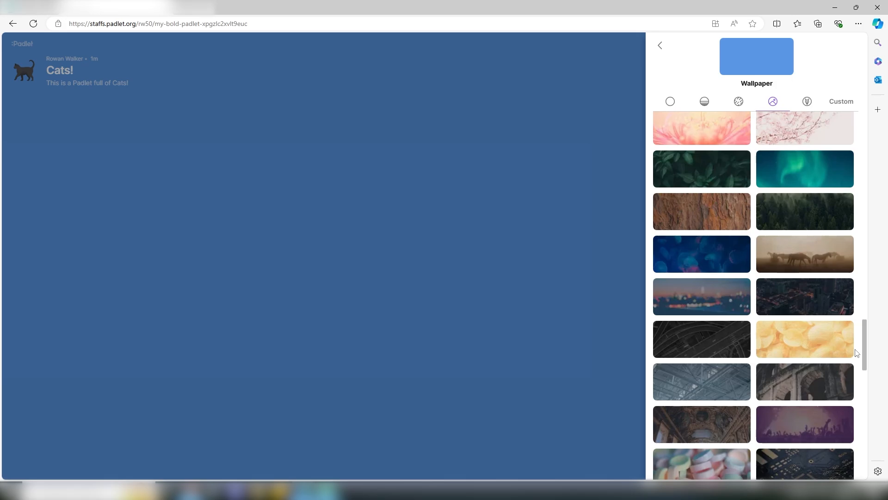
left_click(836, 102)
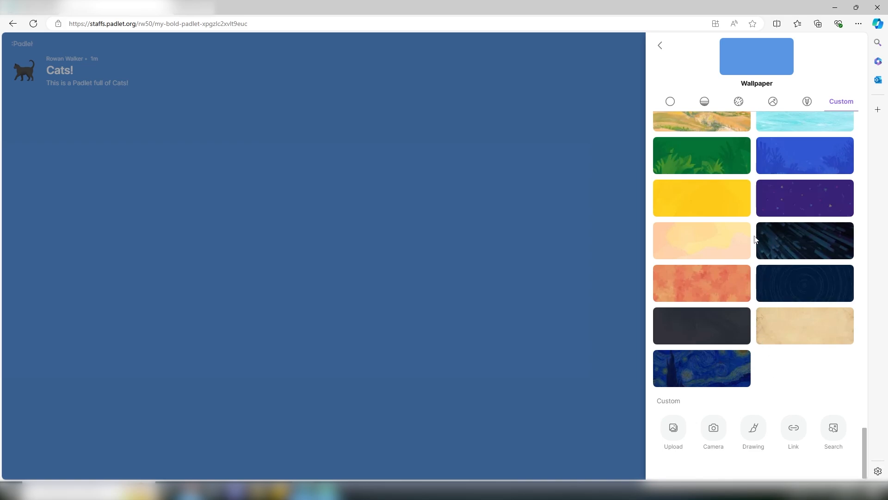
left_click(693, 203)
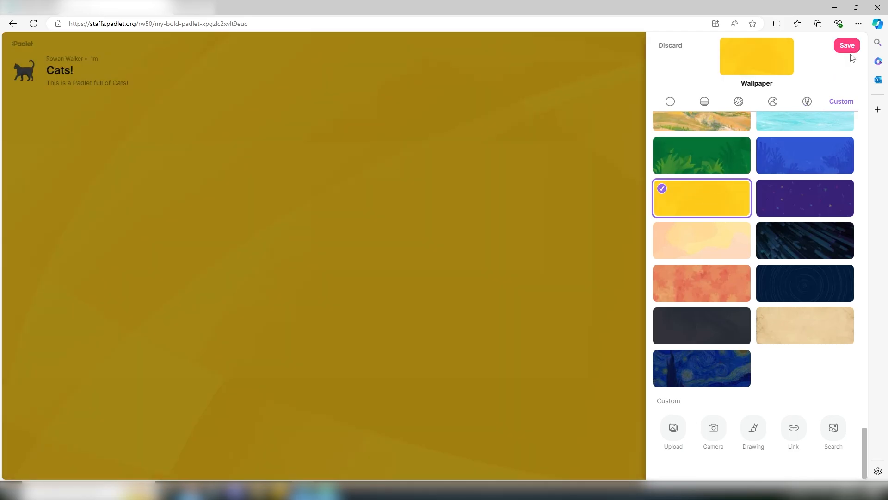
left_click(668, 54)
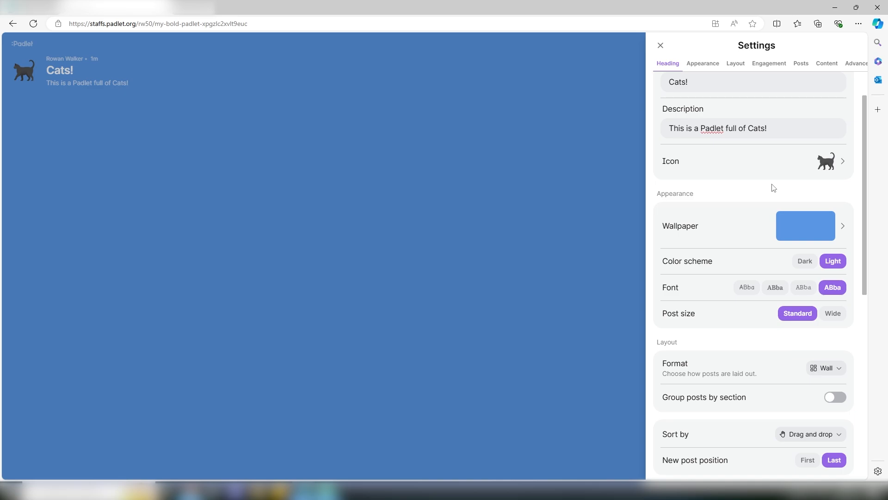
Examine the board's layout format and post sorting options, along with the engagement, posts and content settings.
scroll(773, 187, "down", 3)
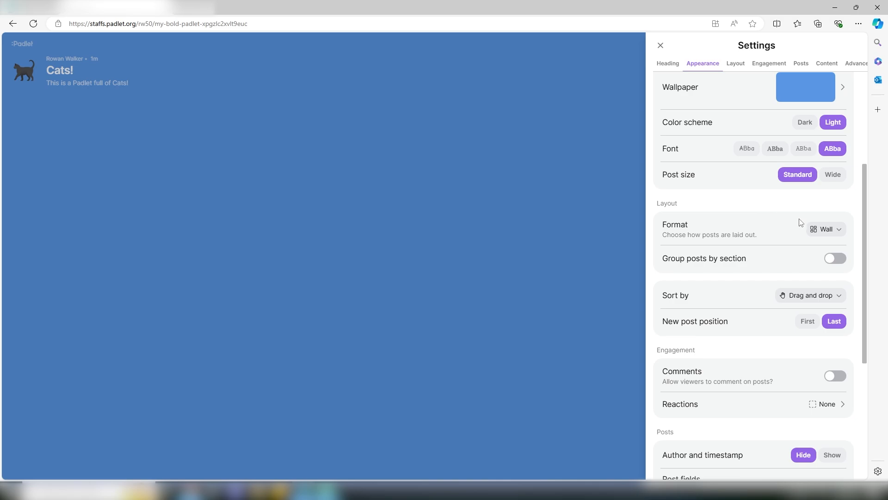
left_click(826, 230)
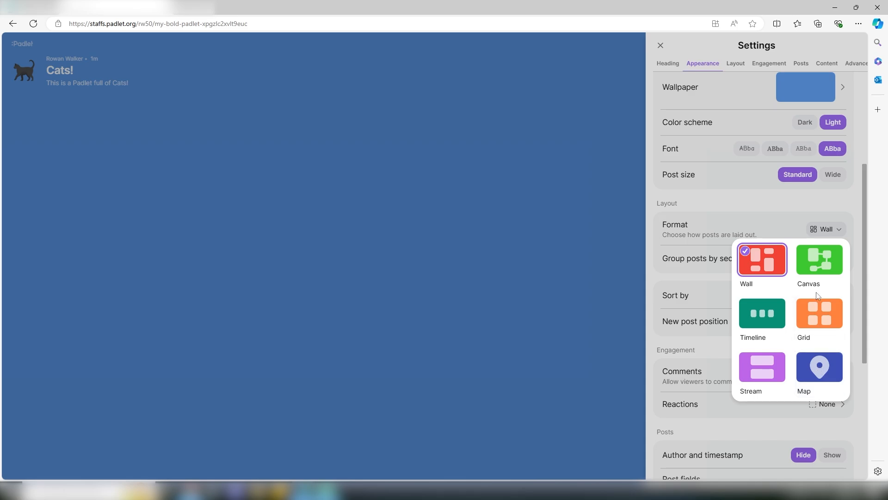
left_click(717, 196)
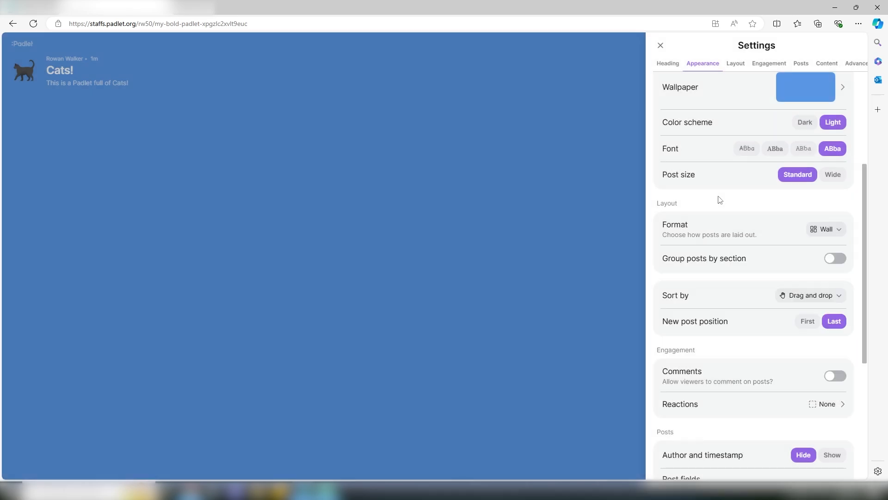
scroll(720, 200, "down", 2)
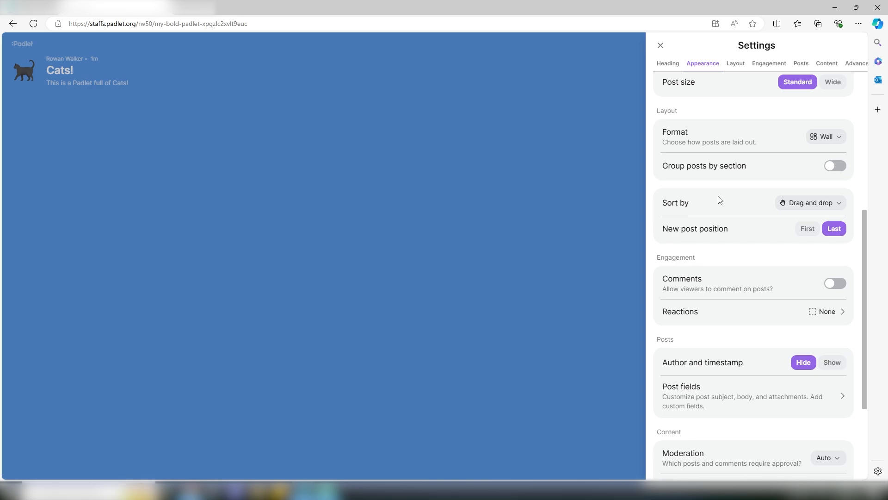
left_click(798, 201)
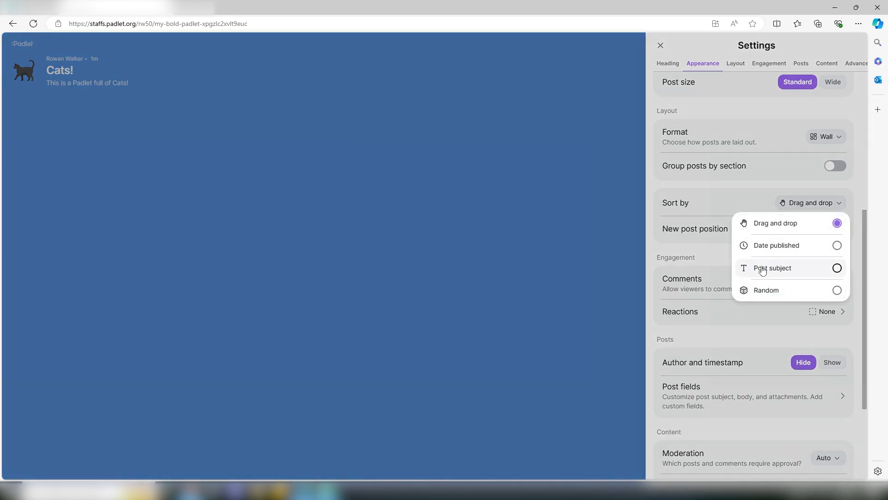
left_click(673, 177)
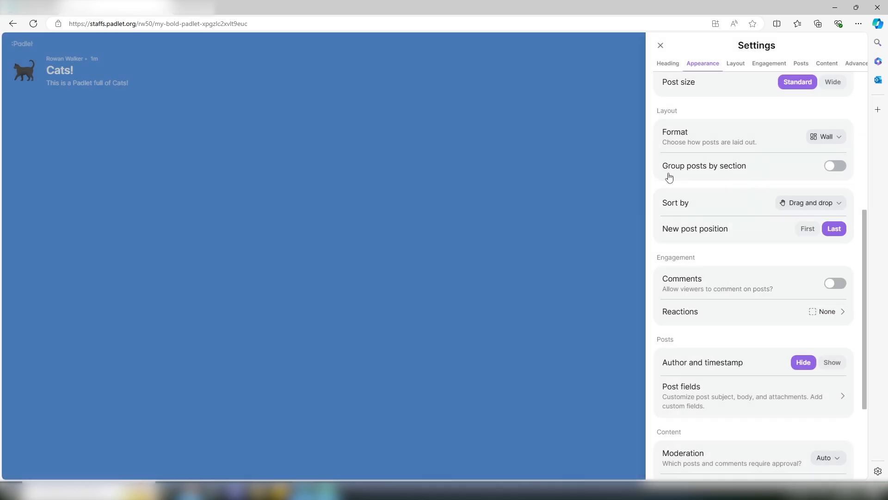
scroll(669, 173, "down", 2)
scroll(669, 172, "down", 1)
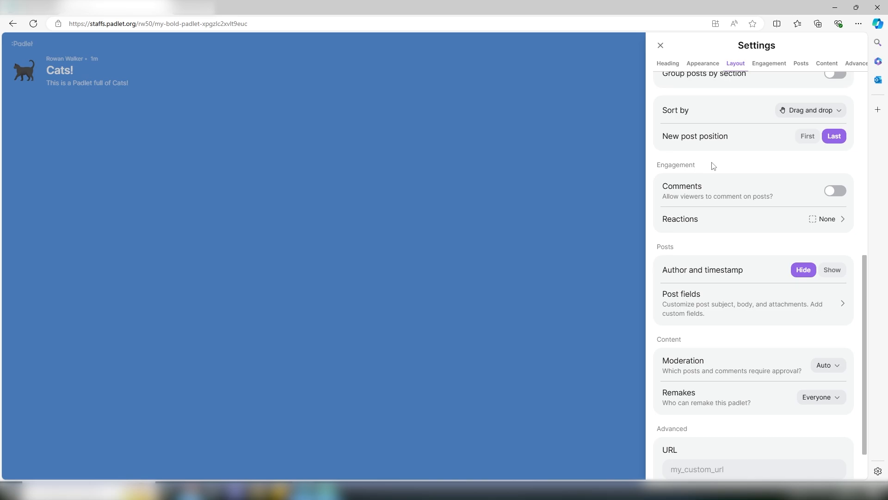
Allow viewers to comment on posts, save Vote as the reaction type, and close the board's settings.
left_click(831, 194)
left_click(828, 218)
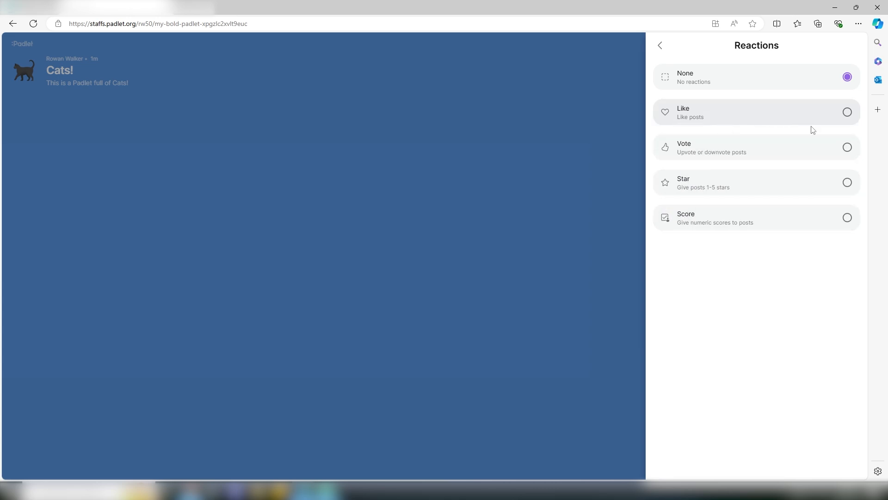
left_click(841, 144)
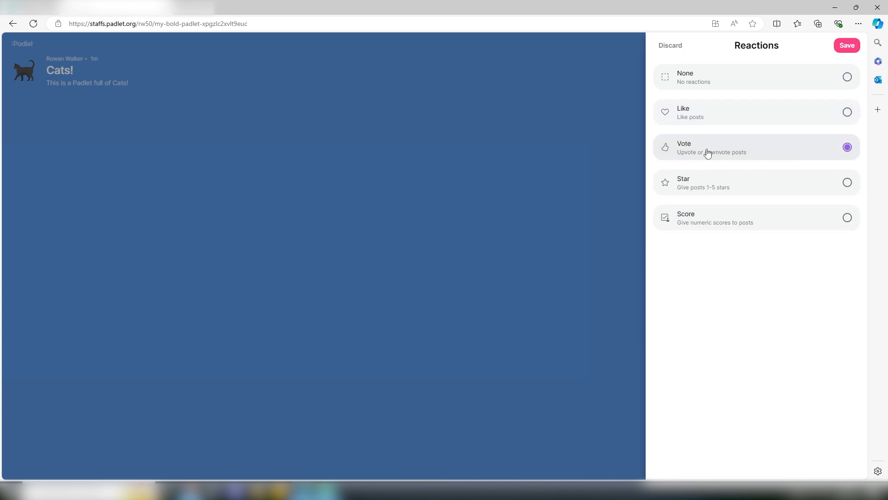
left_click(847, 45)
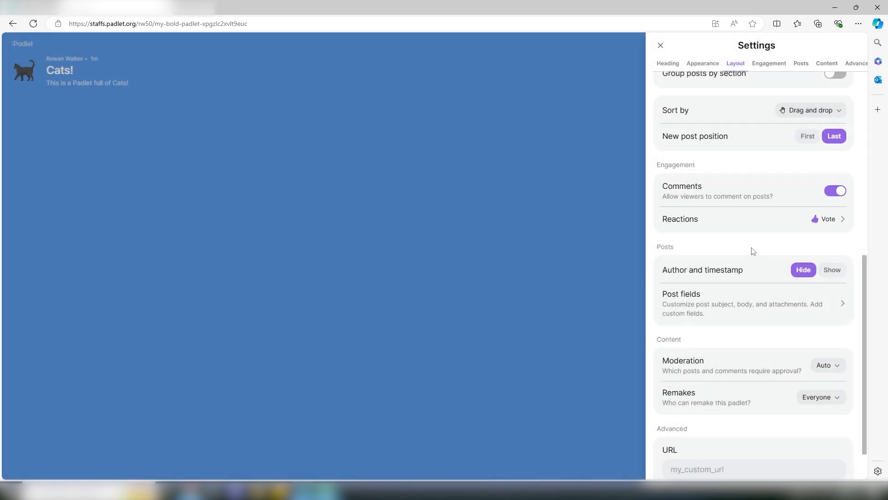
scroll(753, 251, "down", 1)
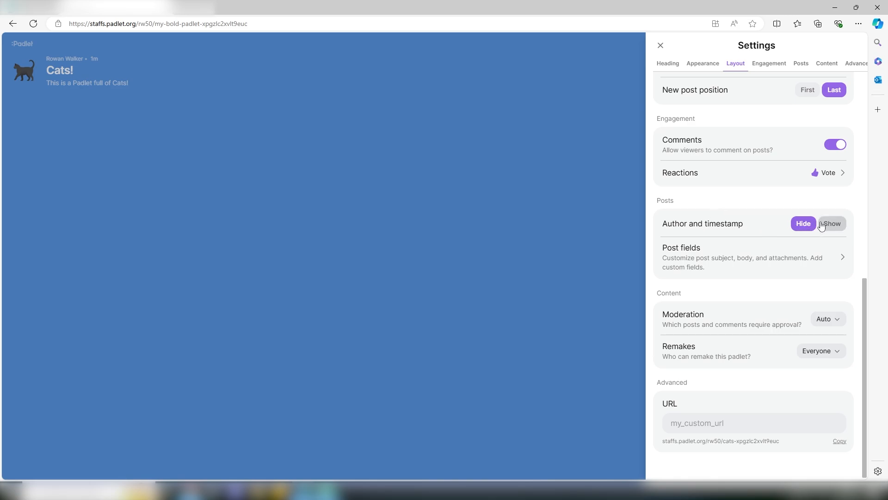
scroll(821, 226, "down", 1)
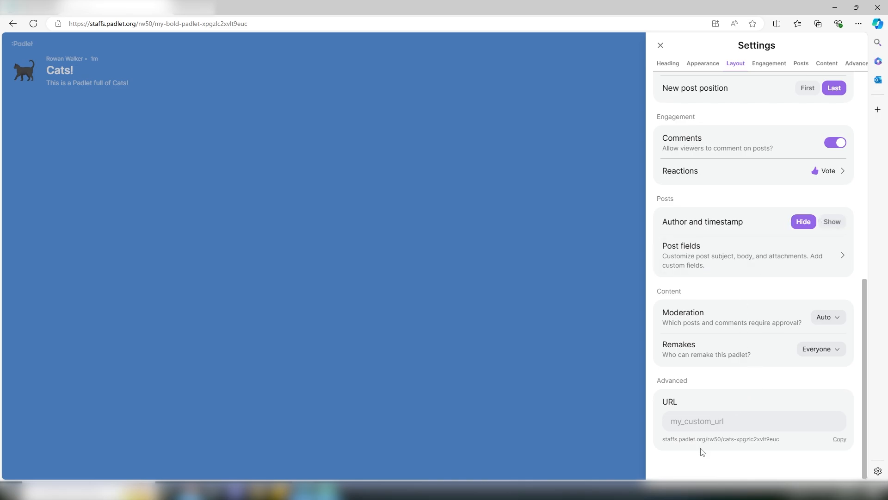
left_click(704, 425)
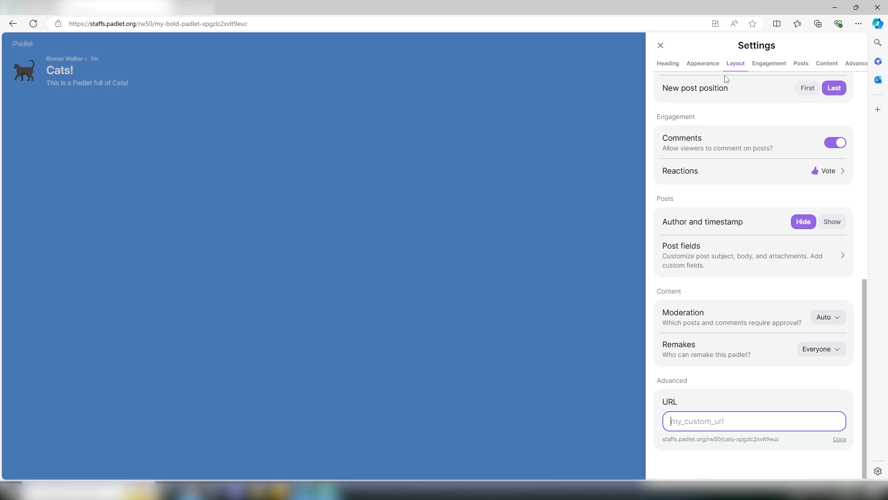
left_click(661, 45)
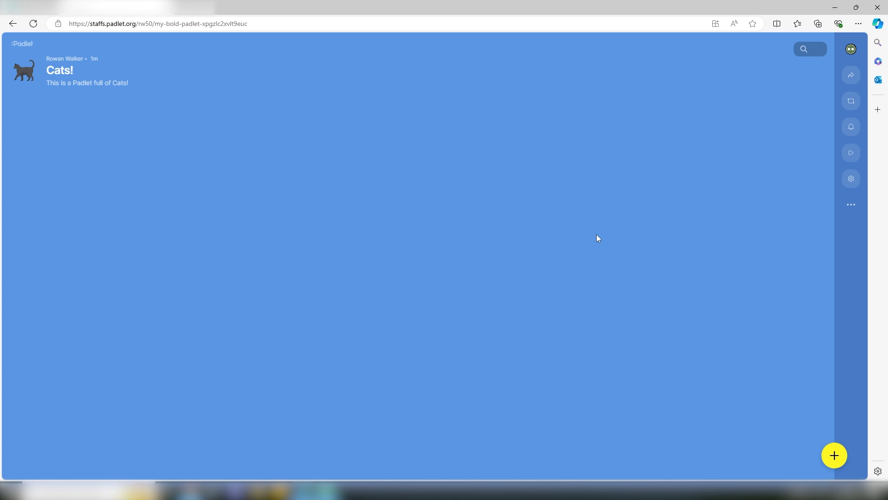
Publish a post with the subject "Cats!" and the text "I love cats so here is a padlet full of them!".
left_click(833, 458)
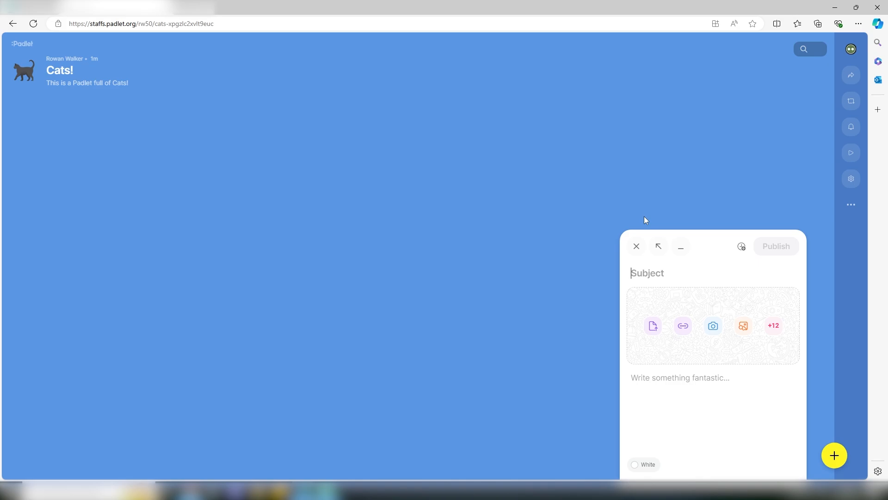
type("C")
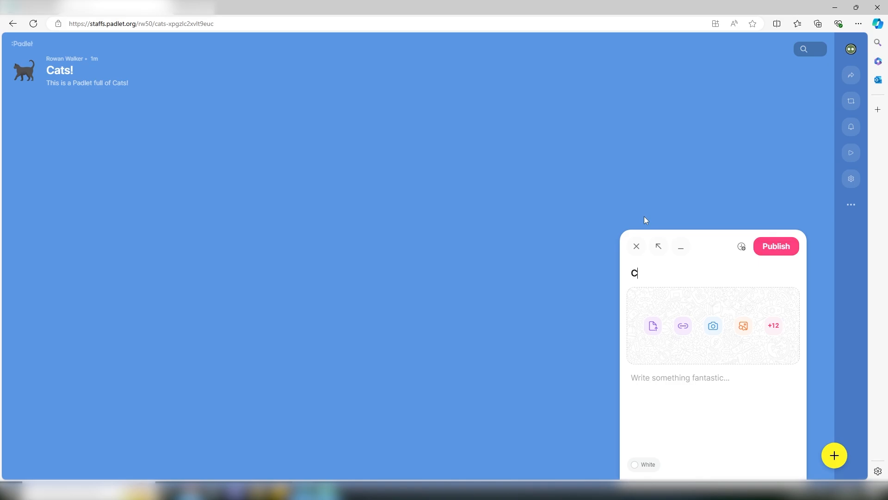
type("ats!")
left_click(689, 390)
type("I love c")
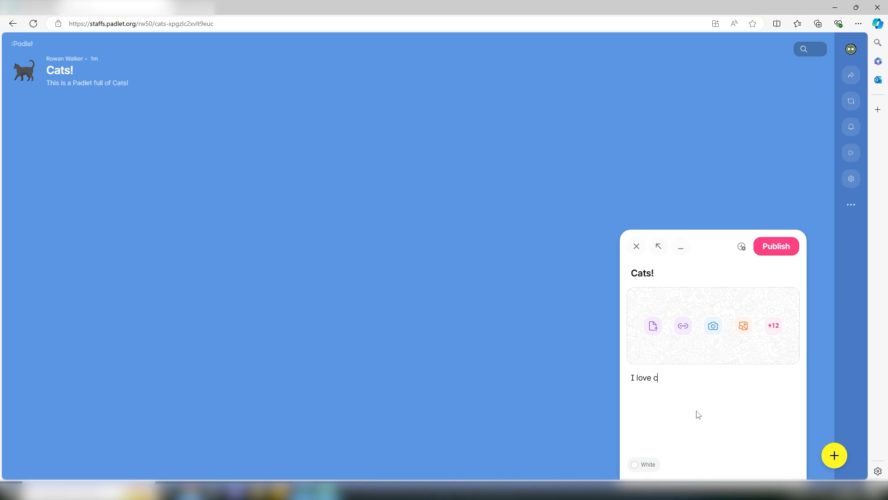
type("ats so here is a padlet fu")
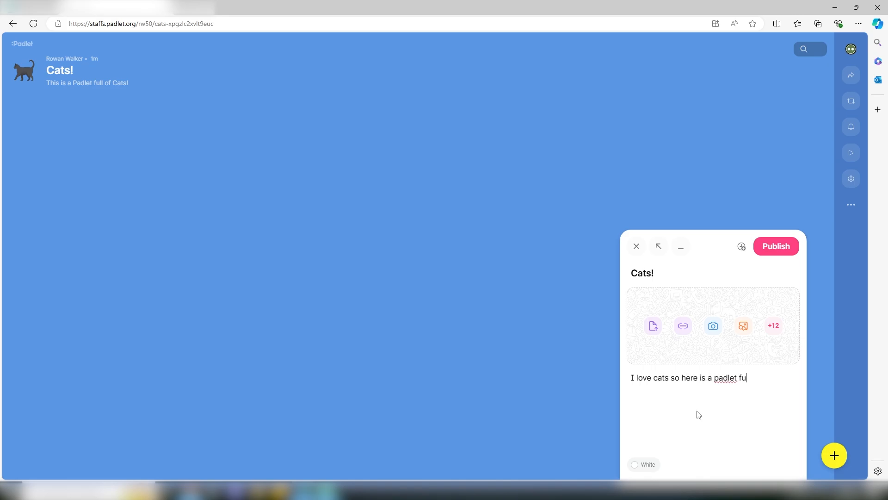
type("ll of them!")
left_click(785, 250)
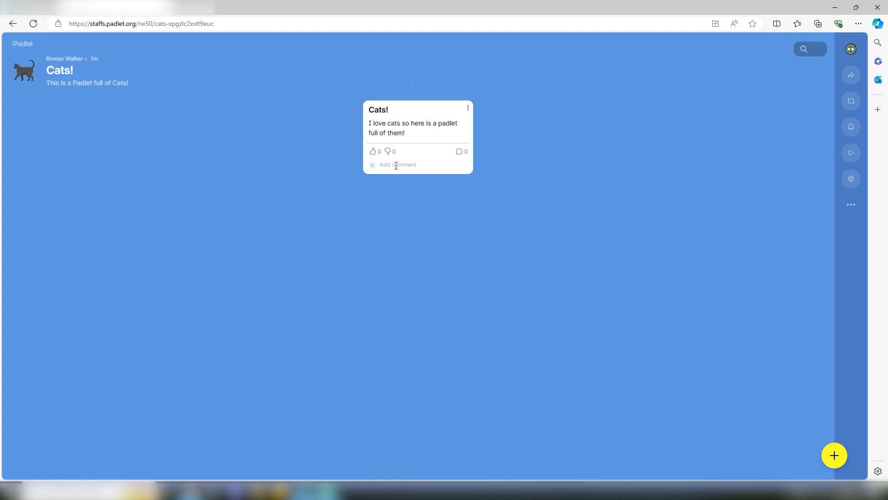
left_click(377, 166)
Publish a post titled "Images Cats" with the picture of the tabby cat on white steps from an image search for "Cat".
left_click(835, 454)
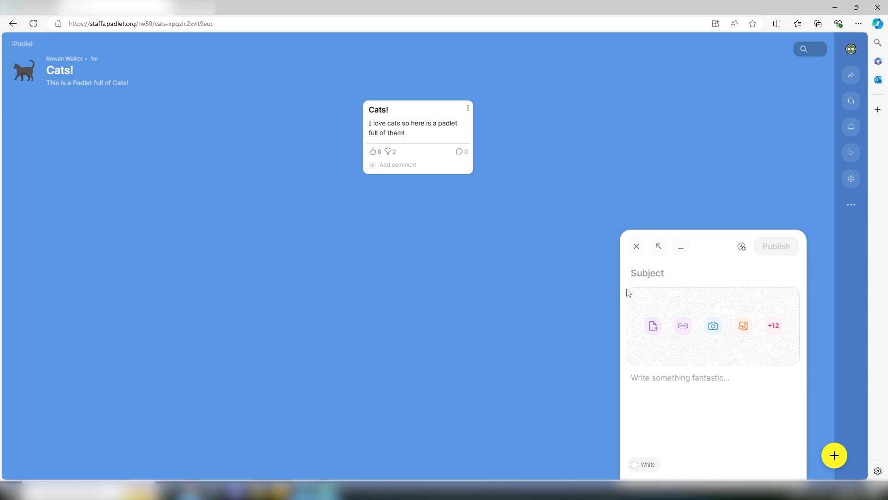
type("Images")
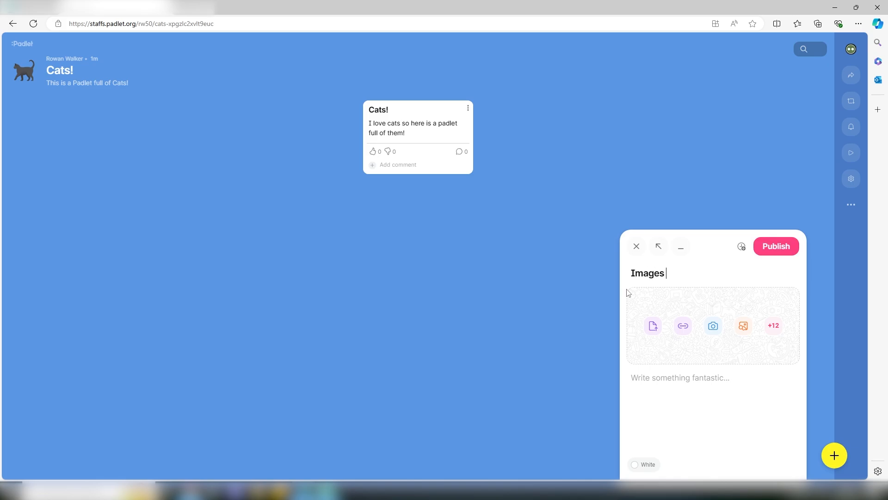
type(" Cats")
left_click(773, 326)
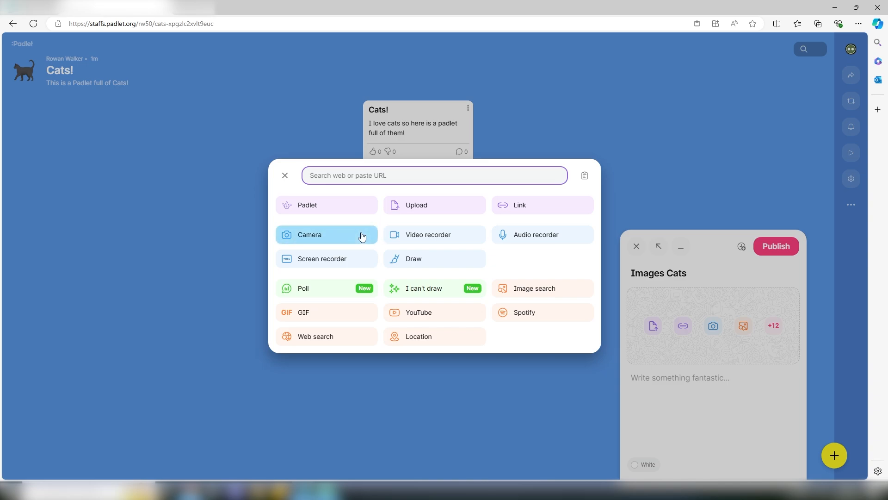
left_click(546, 293)
type("Cat")
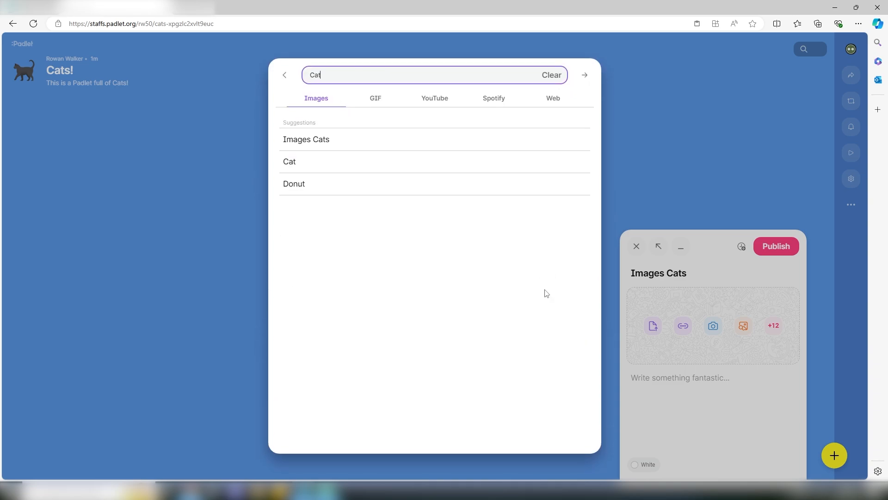
key("Return")
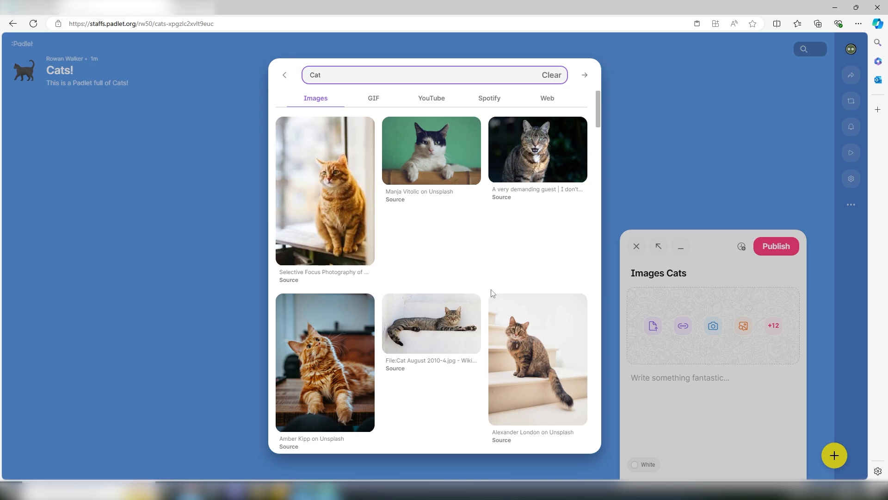
left_click(524, 366)
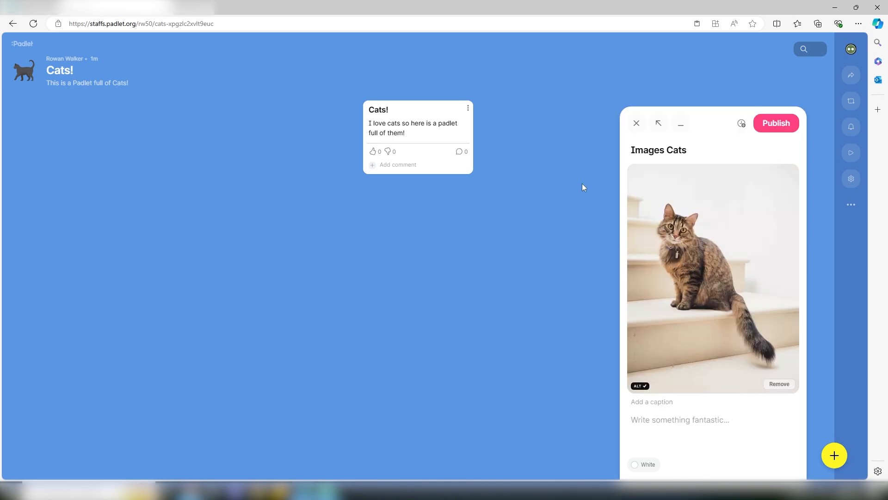
left_click(776, 122)
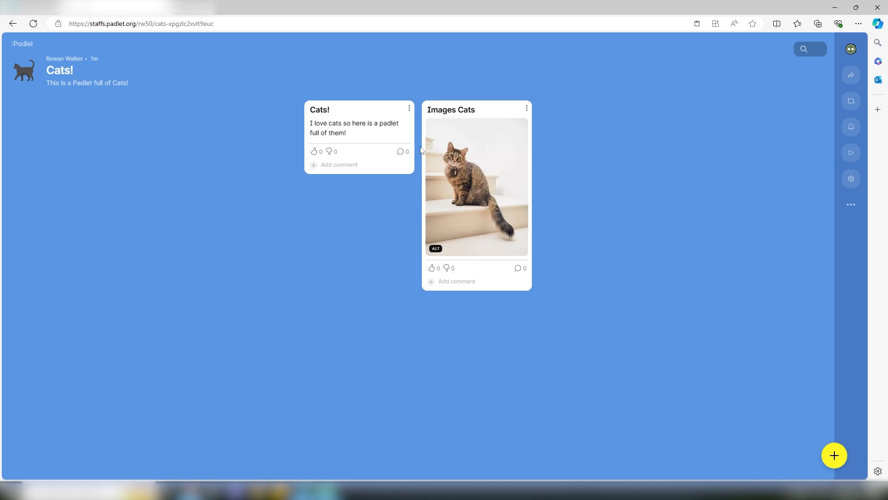
Comment on the "Images Cats" post with the first GIF from the suggested "Cat" search.
left_click(431, 282)
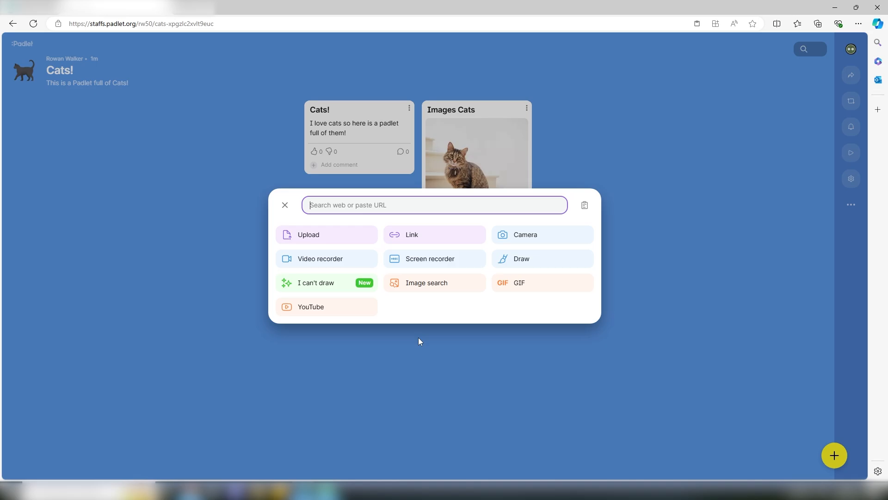
left_click(524, 284)
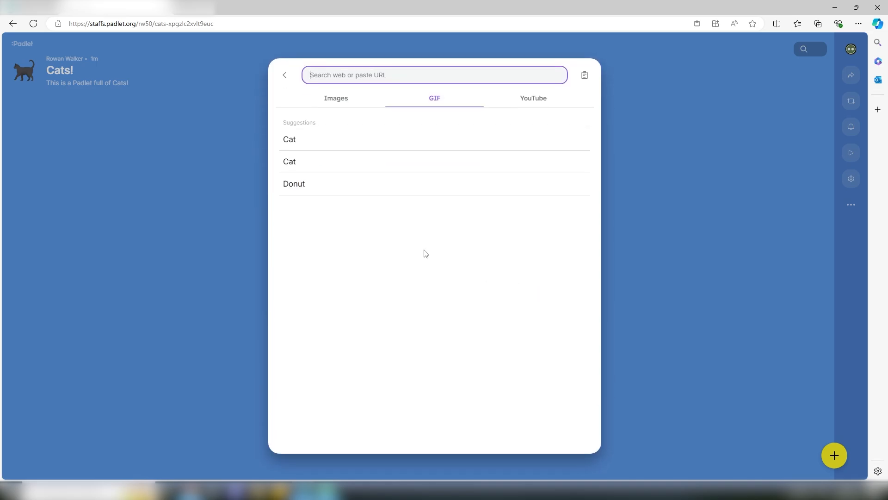
left_click(289, 140)
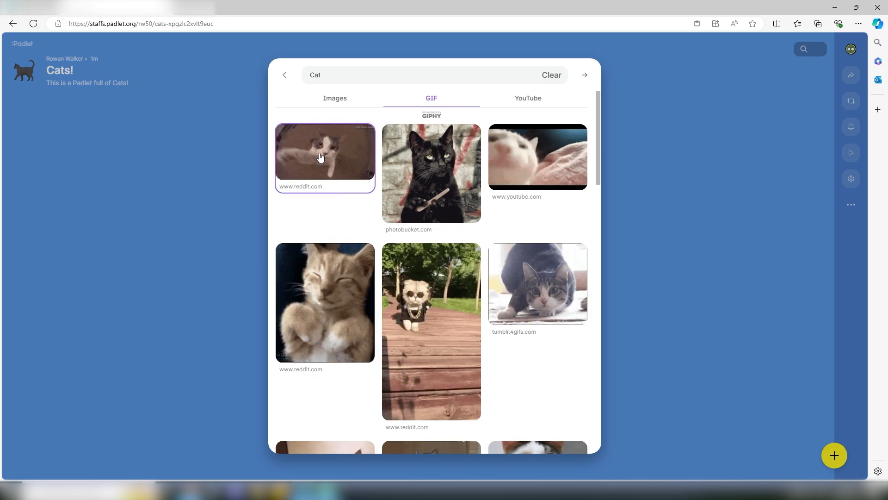
left_click(321, 157)
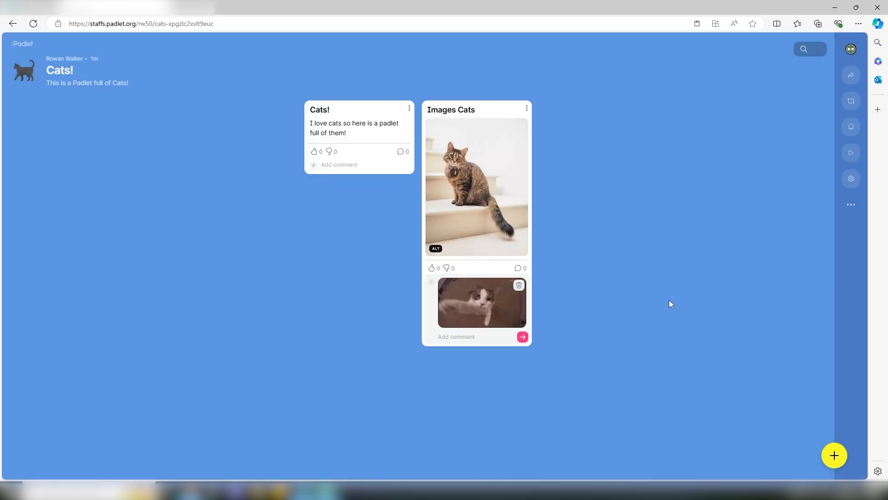
left_click(522, 336)
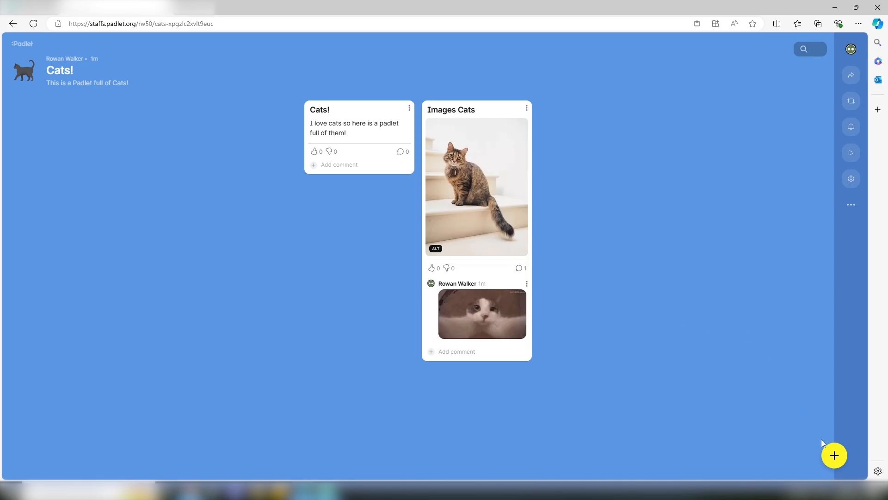
Start a new post and attach a freehand black drawing of a cat's face with pointed ears and whiskers.
left_click(832, 457)
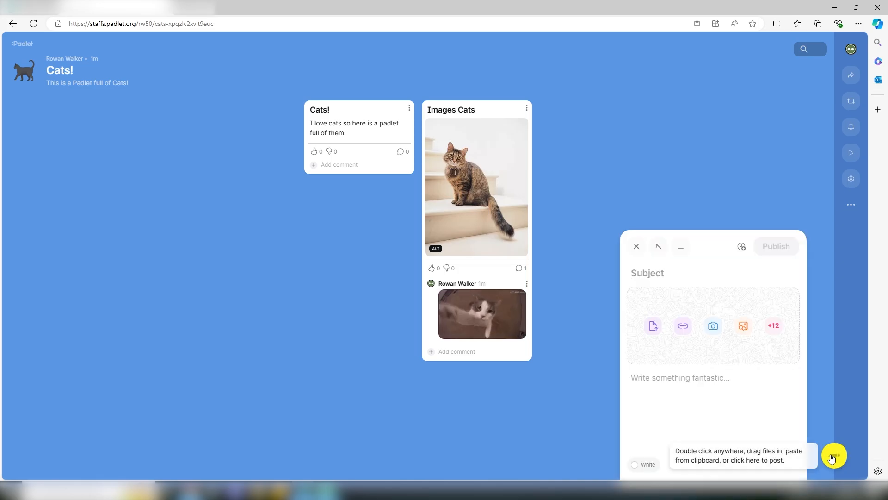
left_click(775, 327)
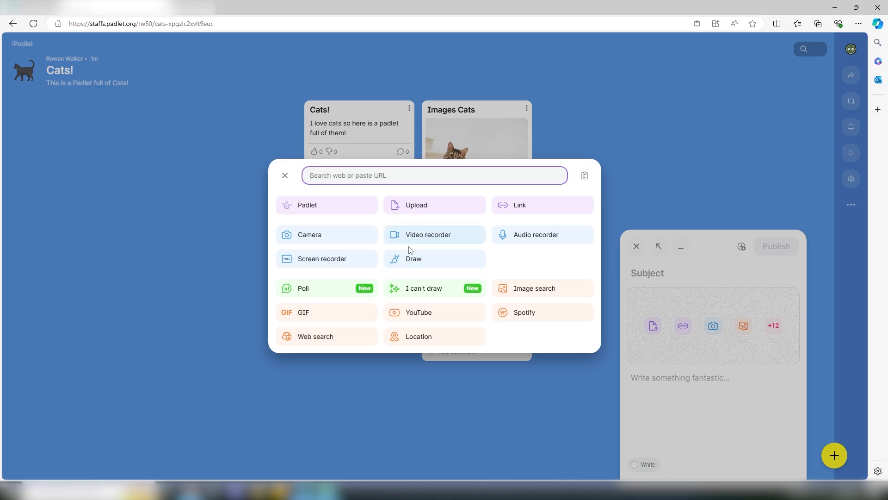
left_click(415, 271)
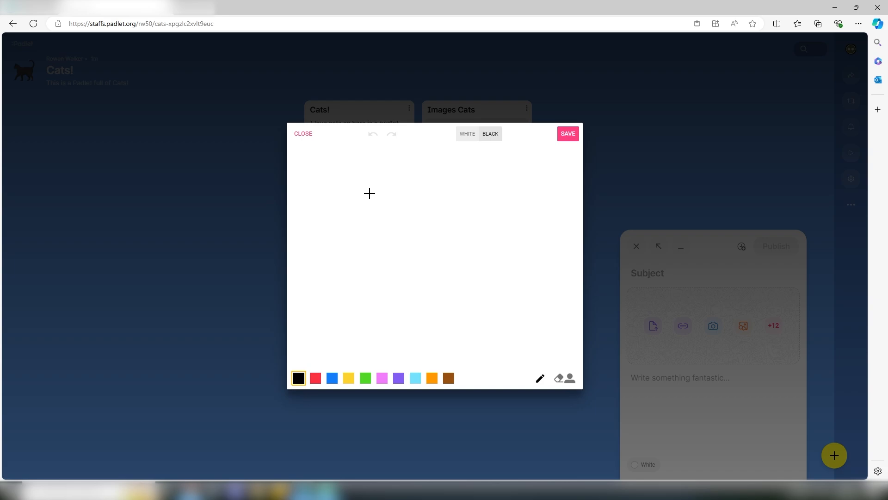
mouse_move(385, 213)
left_mouse_down()
mouse_move(365, 183)
mouse_move(365, 218)
mouse_move(381, 214)
left_mouse_up()
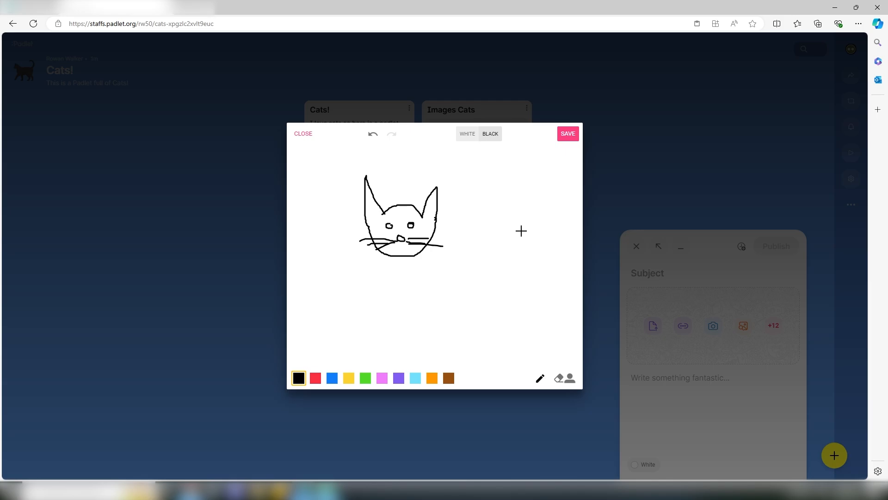
left_click(565, 138)
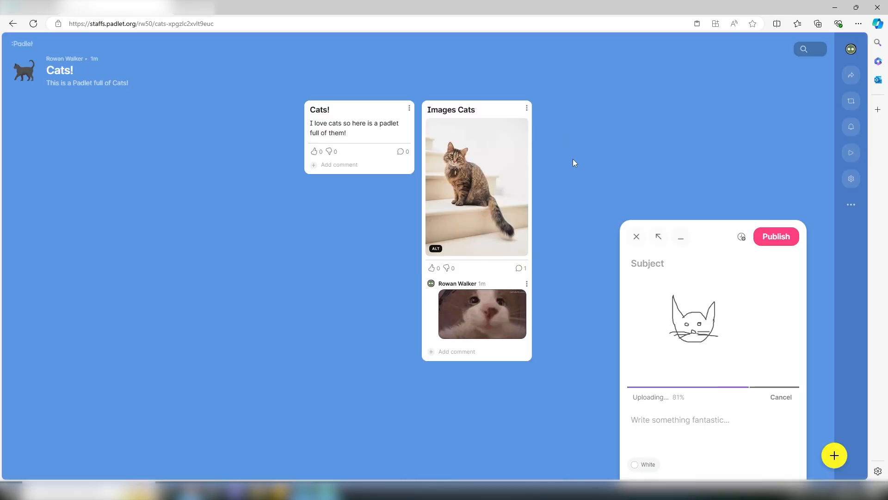
Set the drawing post's subject to "My Drawing of a cat", publish it, and view it full size before returning to the board.
left_click(648, 255)
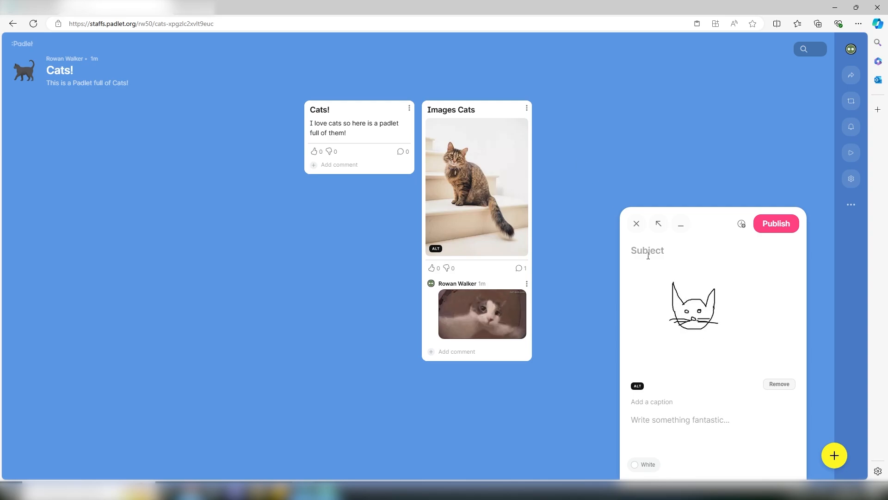
type("My ")
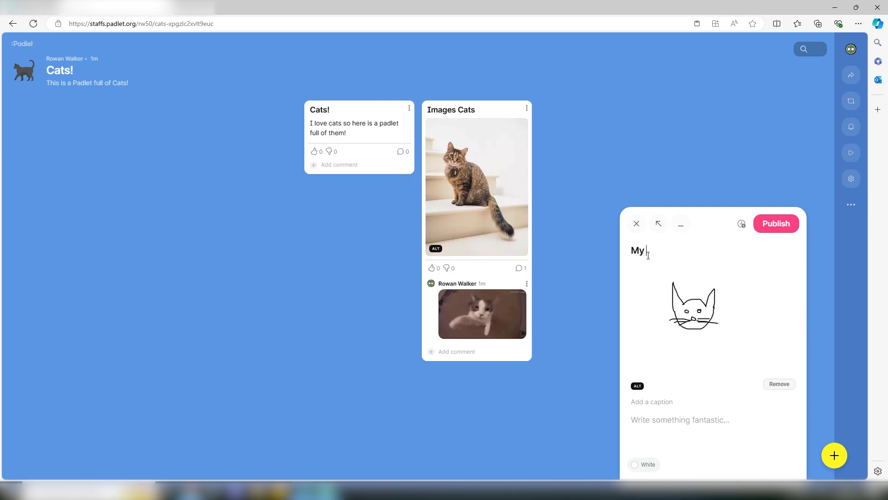
type("Drawing of ")
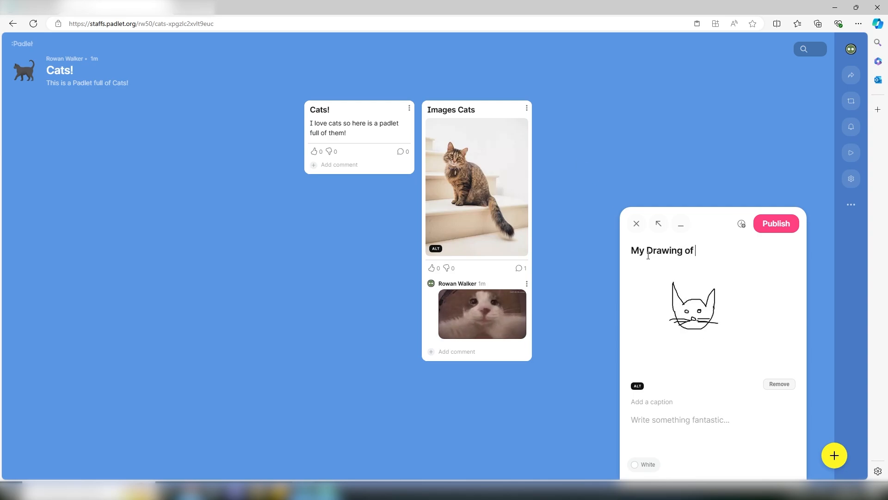
type("a cat")
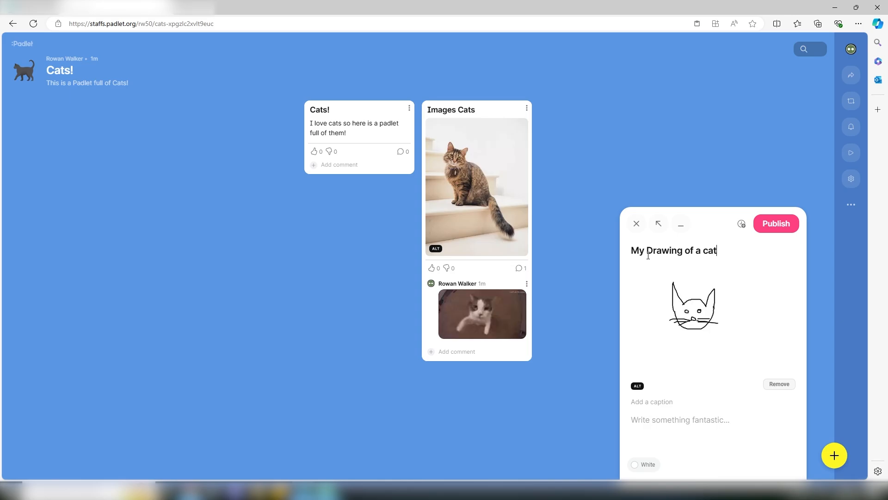
left_click(769, 225)
left_click(569, 157)
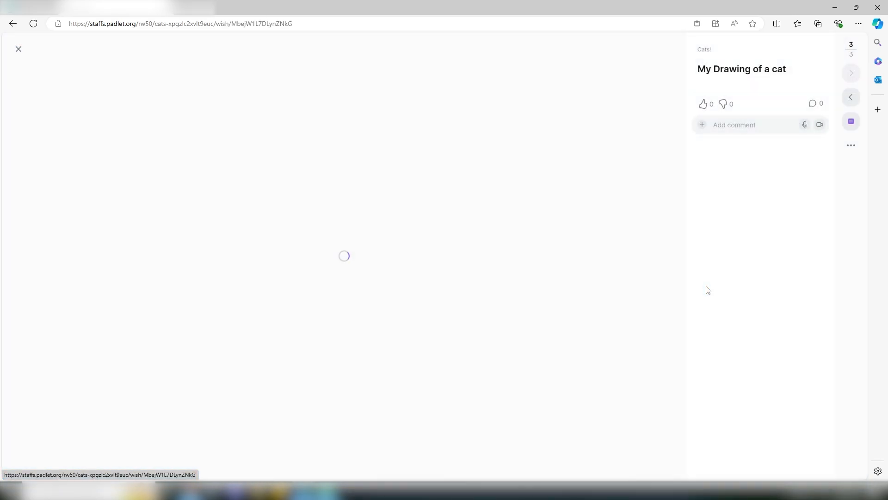
left_click(18, 49)
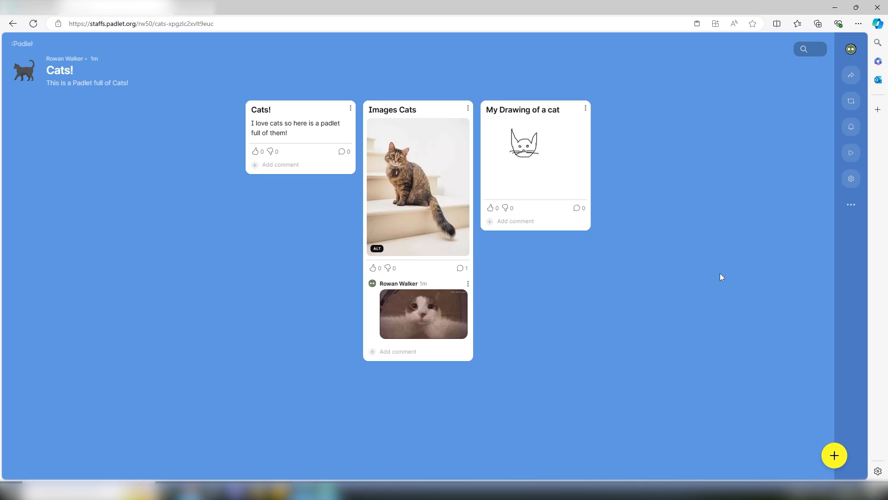
Comment on the "My Drawing of a cat" post with the AI-generated calico cat on a green windowsill, using the prompt "Cat".
left_click(489, 222)
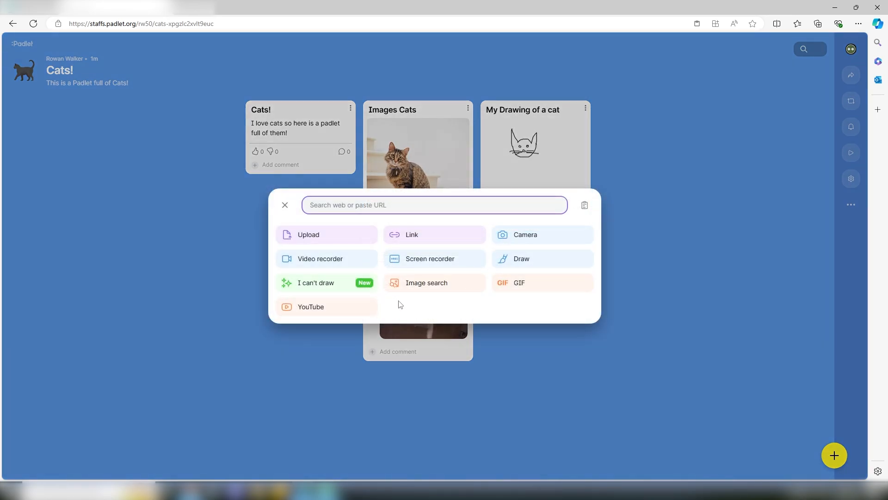
left_click(300, 283)
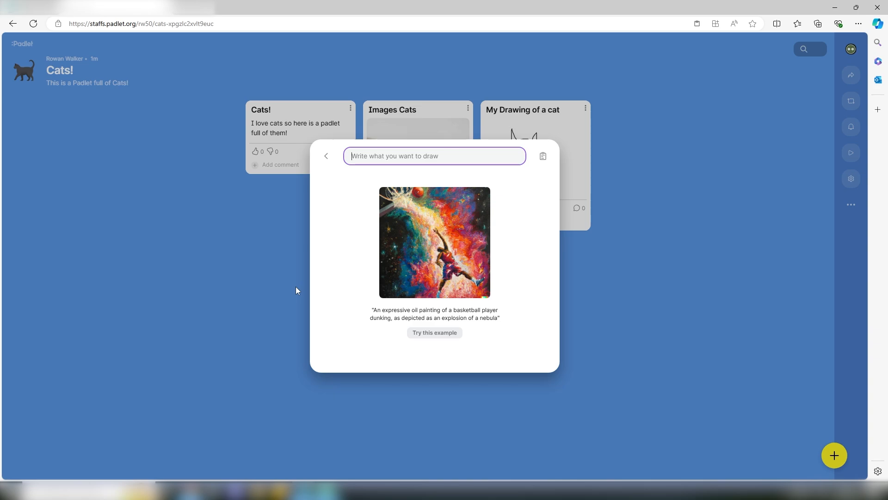
type("Cat")
key("Return")
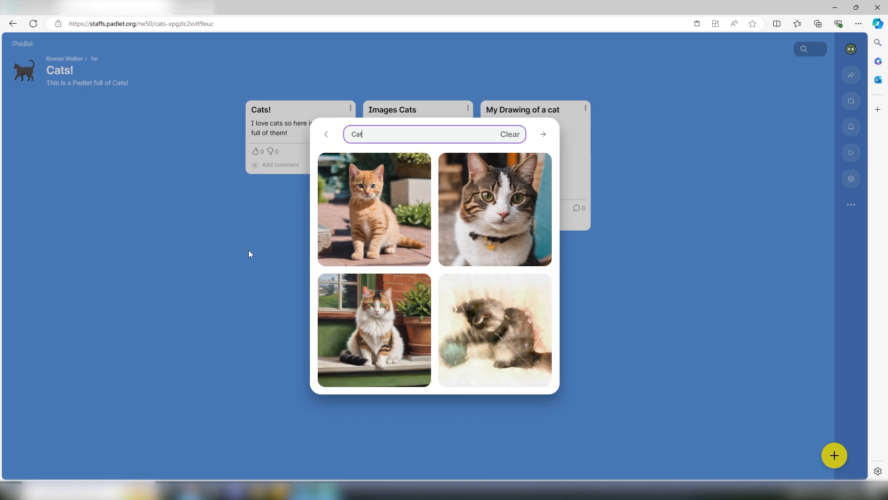
left_click(388, 309)
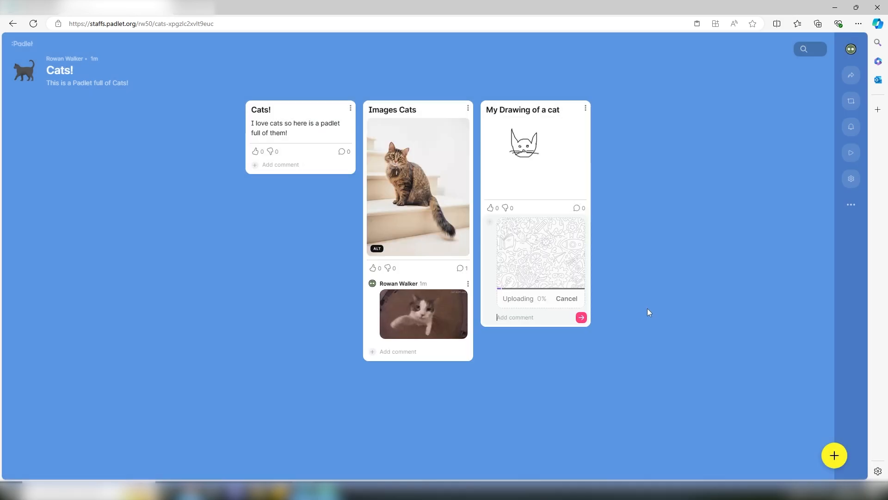
left_click(581, 316)
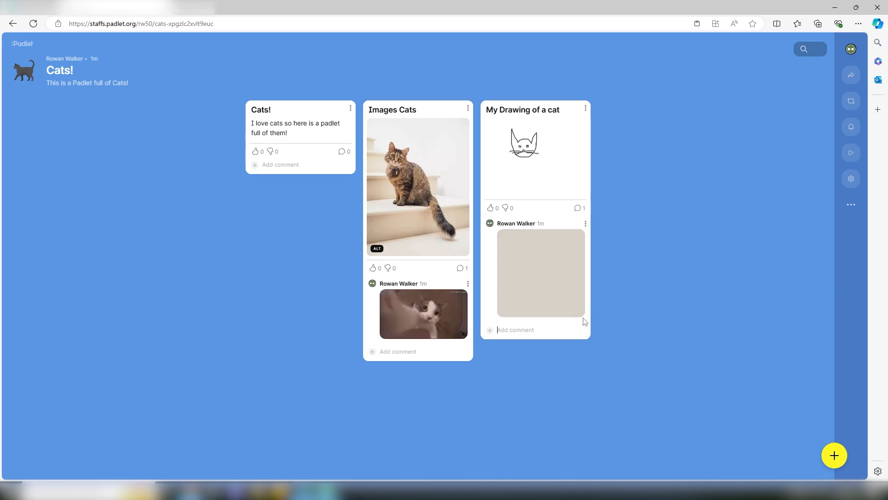
Start a new post and attach the "Cat - Wikipedia" page from a web search for "Cat".
left_click(842, 457)
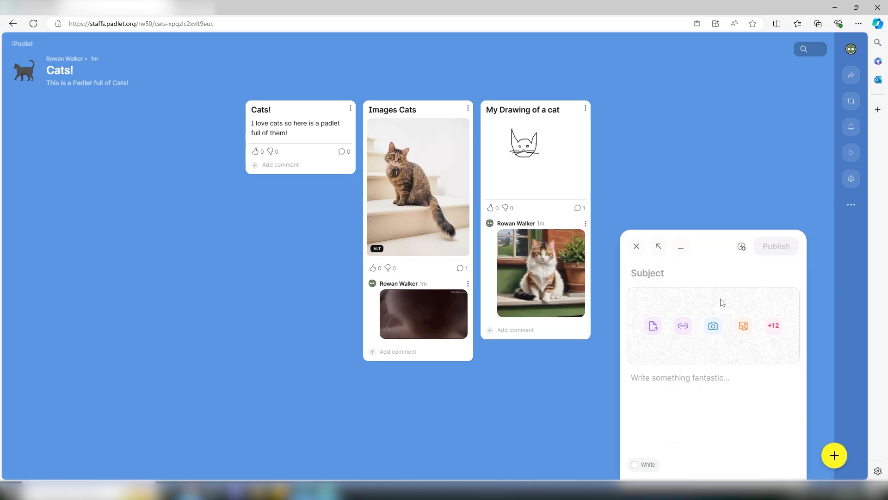
left_click(777, 326)
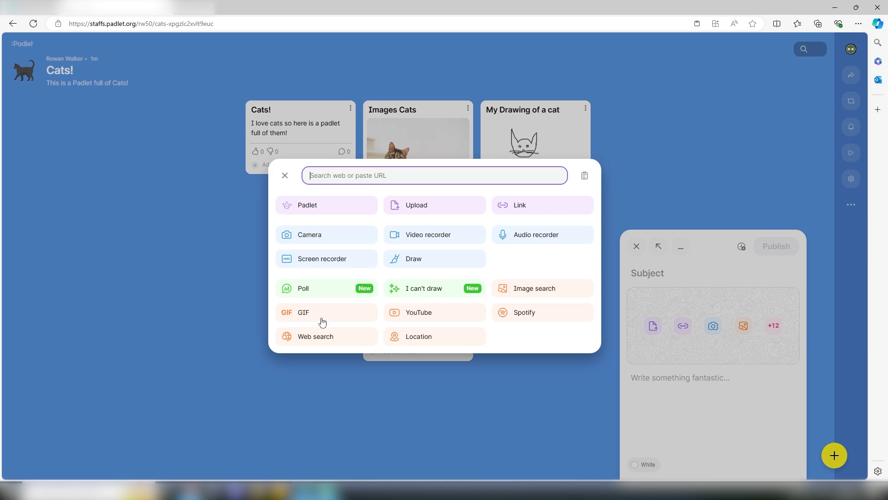
left_click(309, 338)
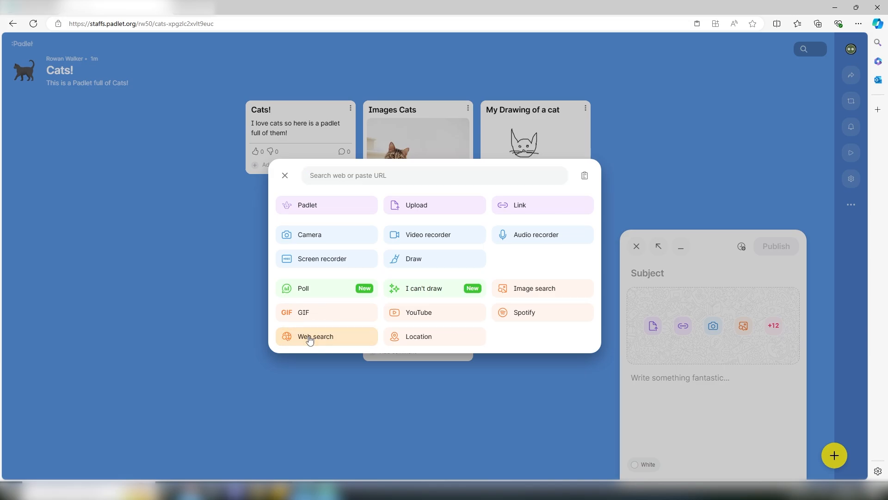
left_click(300, 142)
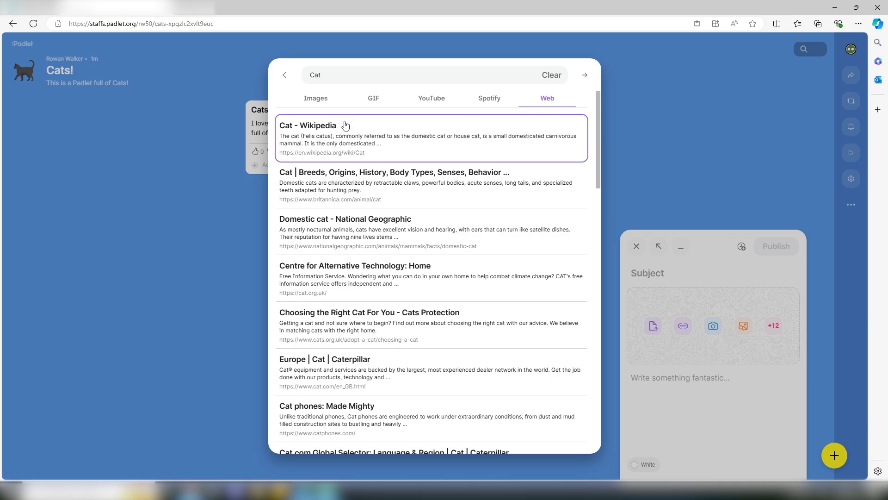
left_click(345, 125)
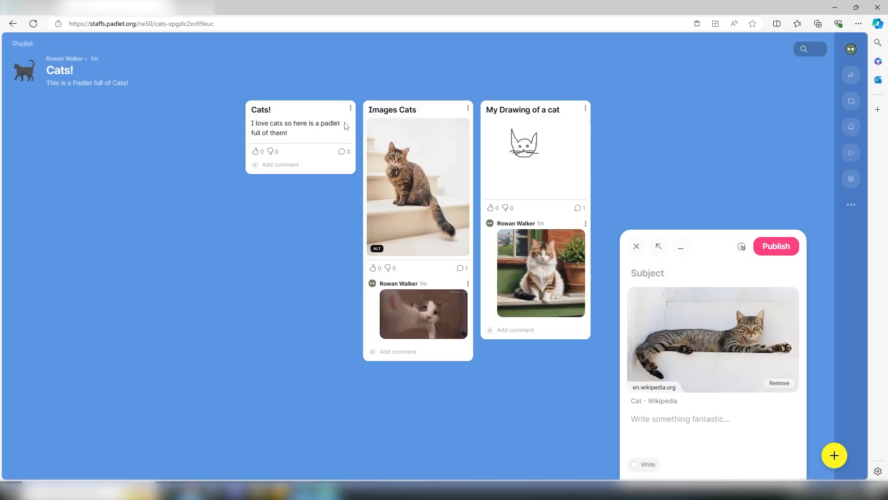
Set the Wikipedia post's subject to "Wiki page for Cats" and publish it.
left_click(672, 273)
type("Wiki pa")
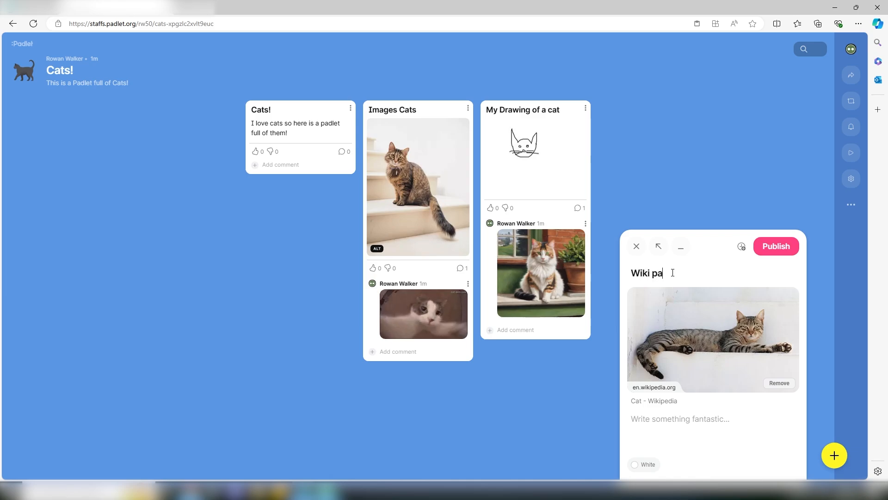
type("ge for Cats")
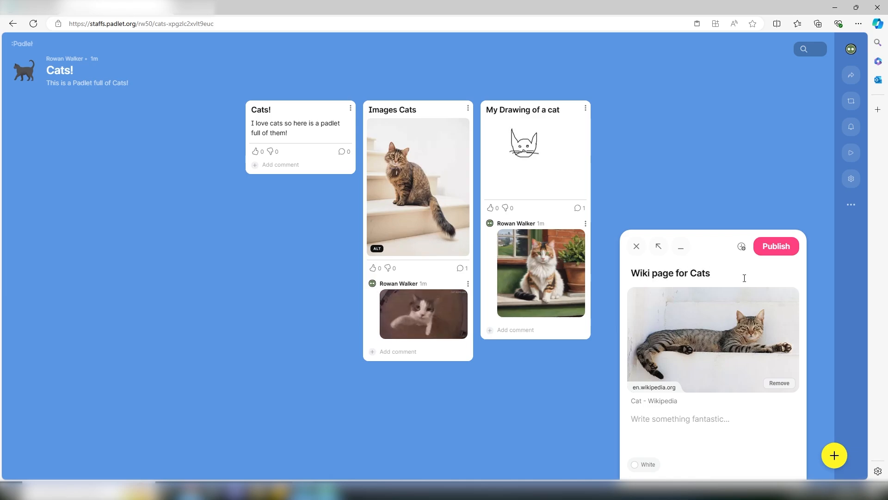
left_click(766, 249)
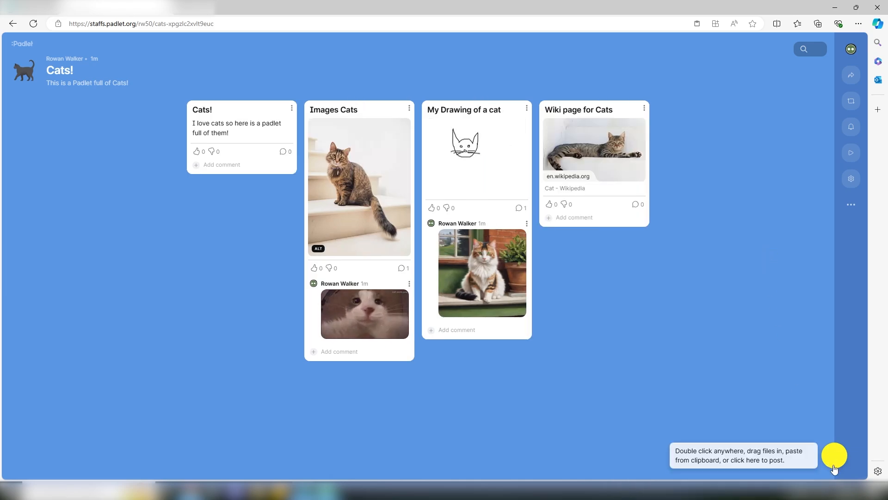
left_click(832, 455)
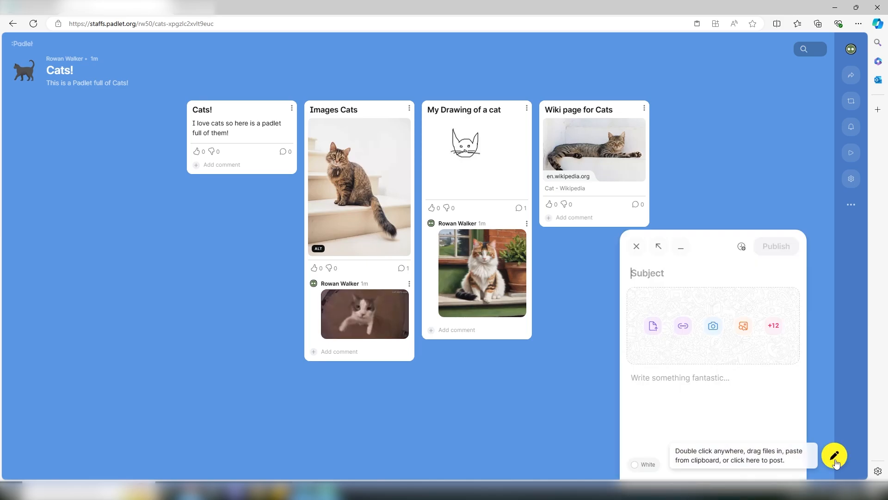
left_click(778, 327)
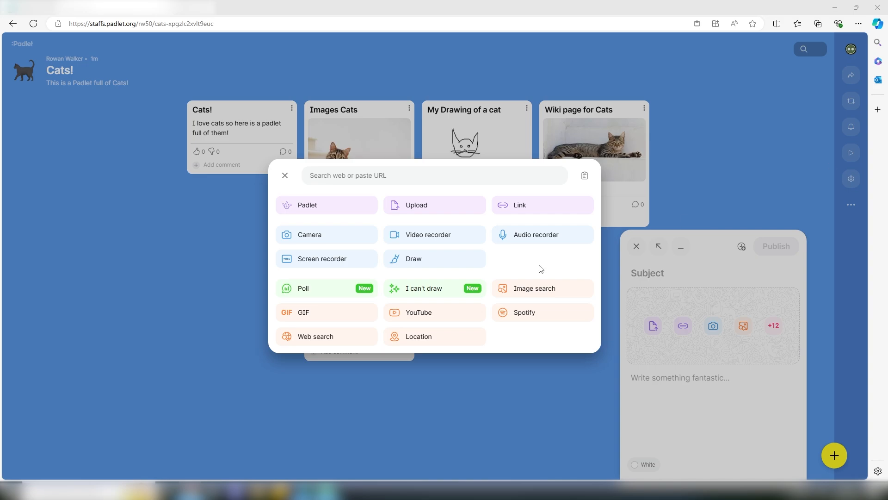
left_click(456, 310)
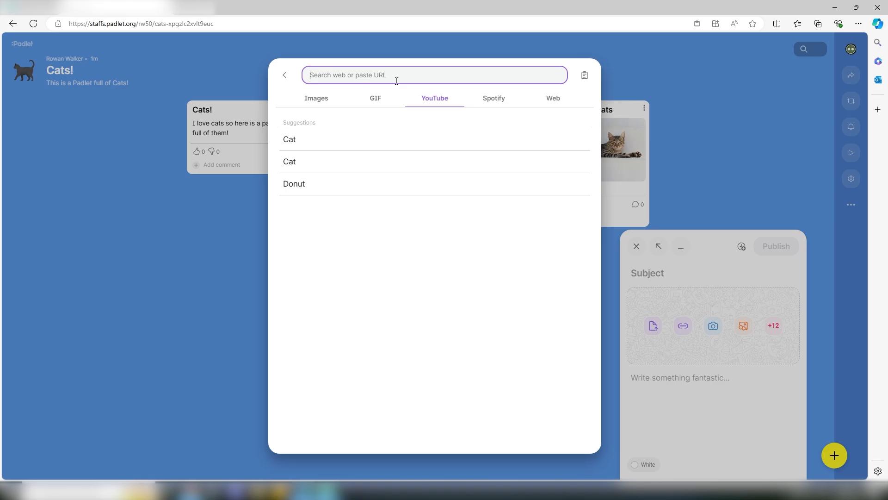
type("https://www.youtube.com/watch?v=y0sF5xhGreA")
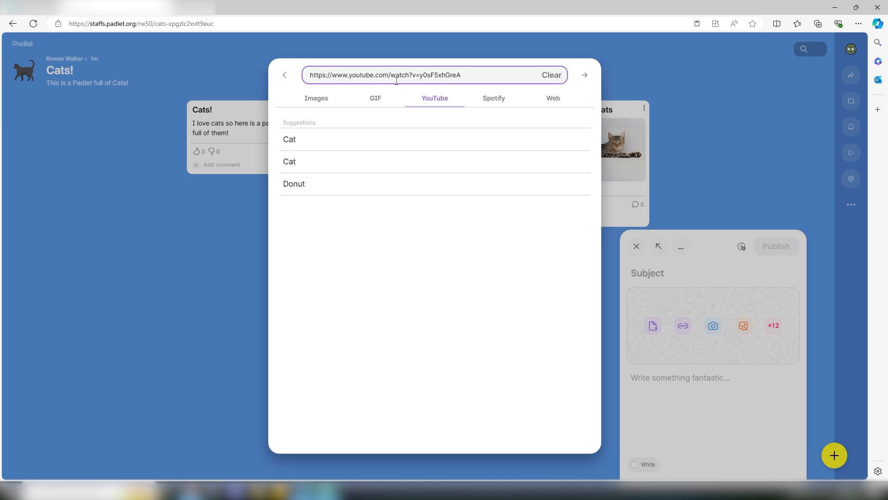
key("Return")
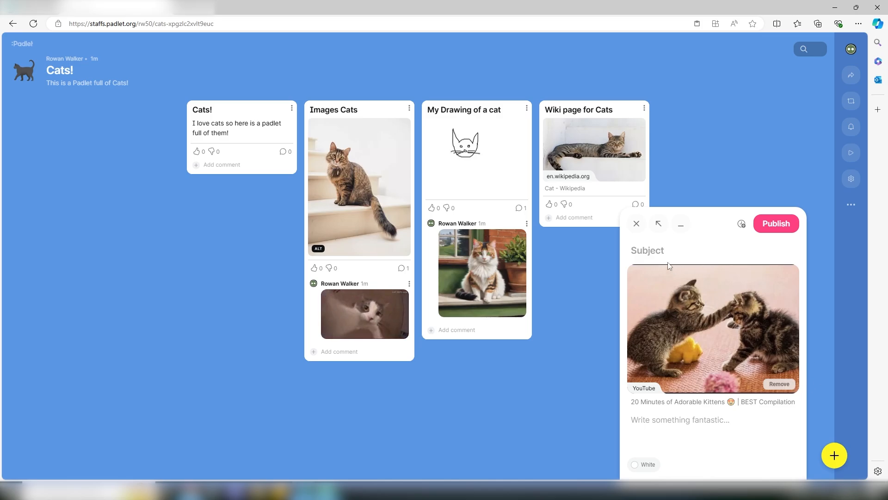
Set the video post's subject to "Kittens" and publish it.
left_click(640, 250)
type("Ki")
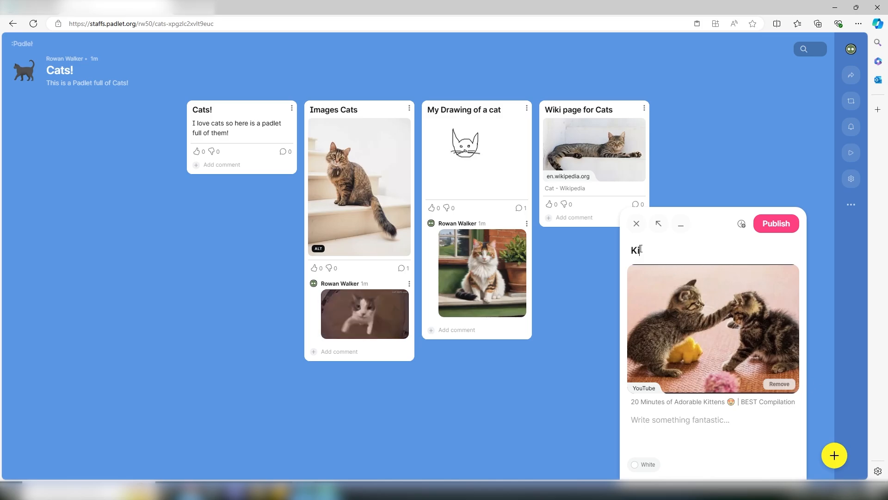
type("ttens")
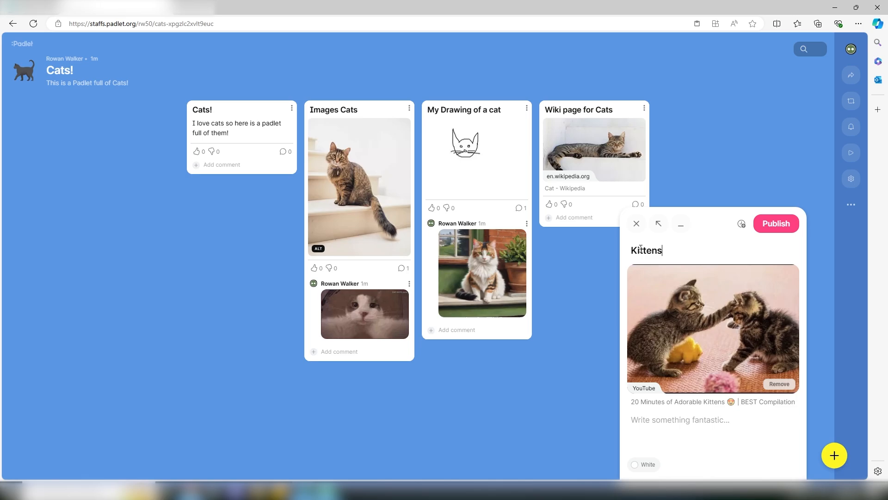
left_click(781, 223)
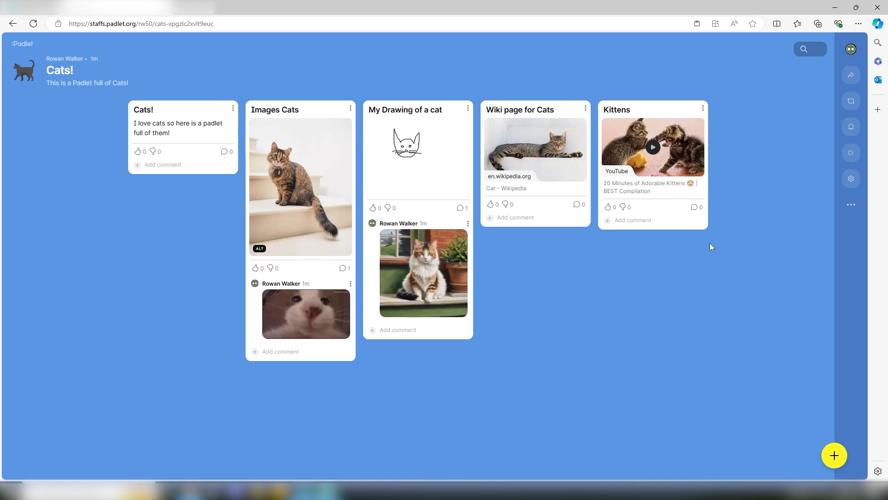
Look through the board's settings and return to the wall.
left_click(851, 178)
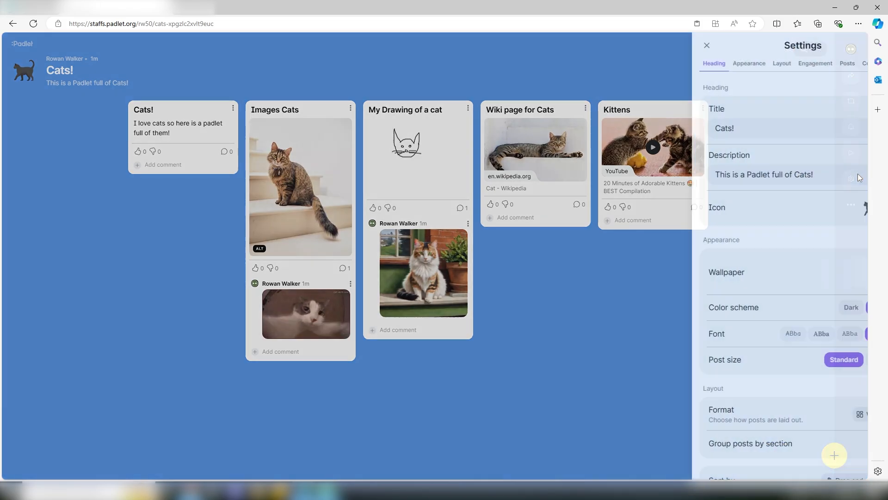
scroll(766, 238, "down", 5)
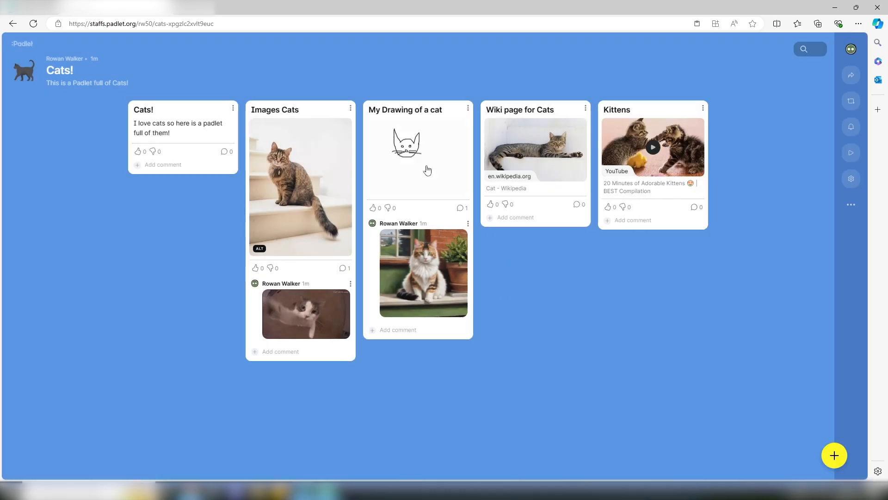
left_click(501, 310)
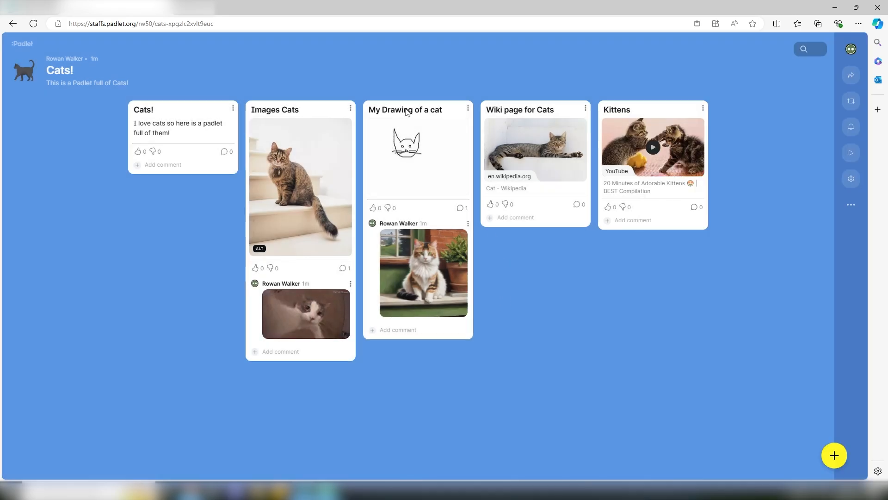
Move the "My Drawing of a cat" post to the end of the wall, after the "Kittens" post.
mouse_move(405, 113)
left_mouse_down()
mouse_move(700, 126)
mouse_move(698, 139)
left_mouse_up()
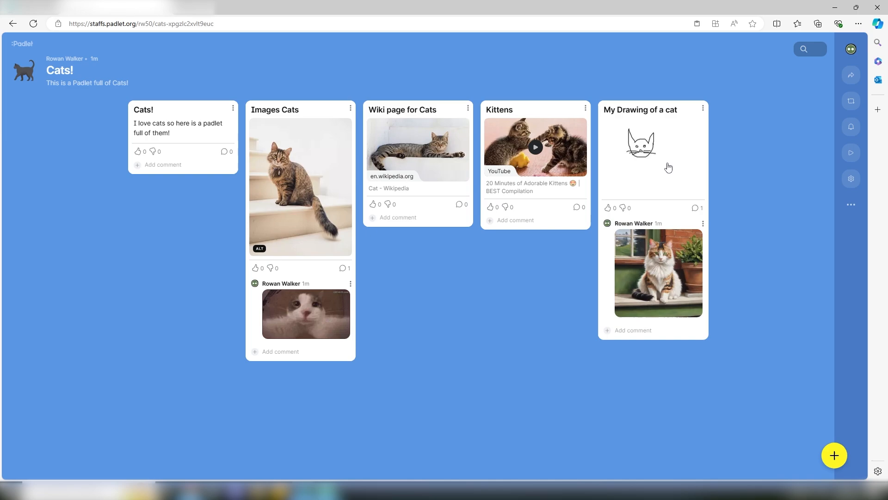
left_click_drag(453, 130, 419, 116)
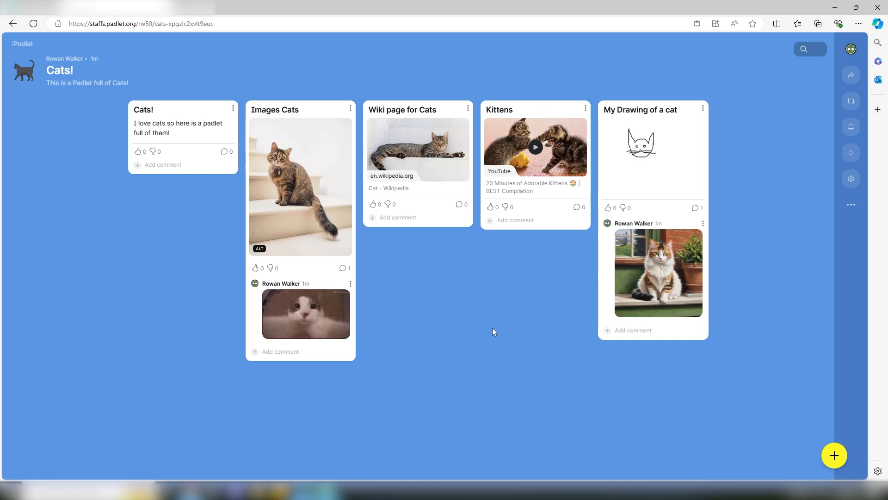
Set the board's visitor permissions to Commenter and its link privacy to Secret in the sharing options.
left_click(850, 76)
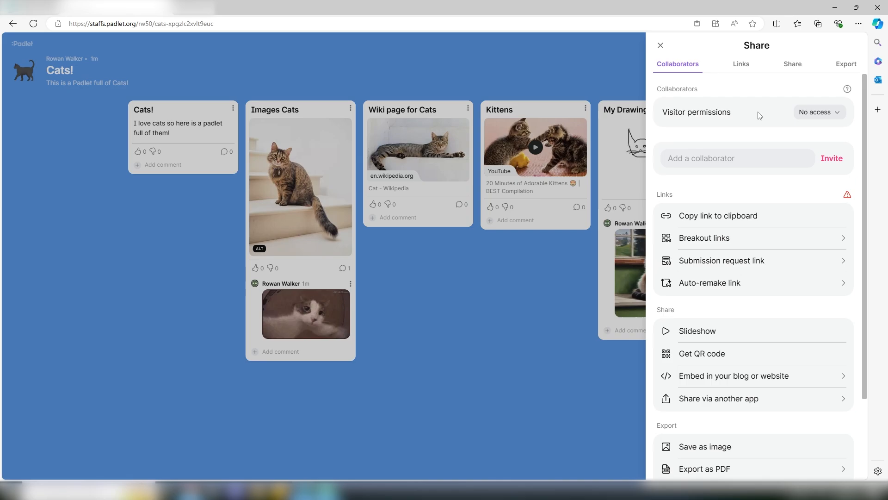
left_click(815, 112)
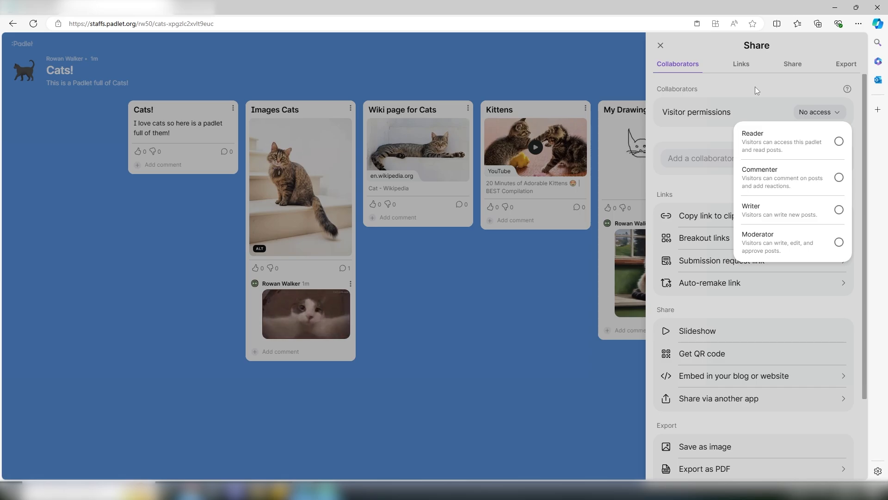
left_click(787, 180)
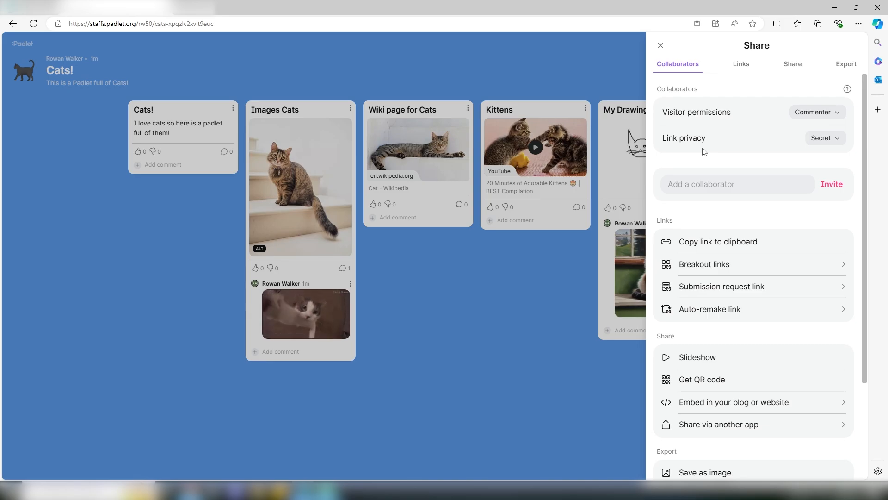
left_click(817, 141)
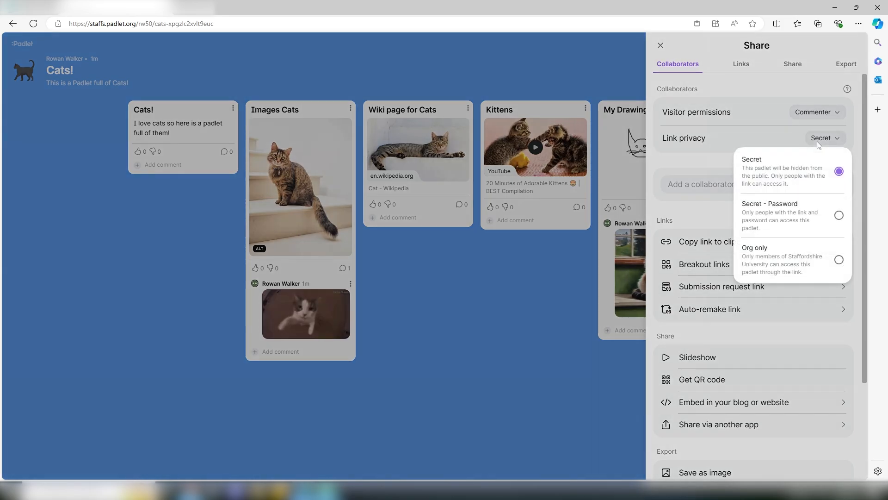
left_click(808, 172)
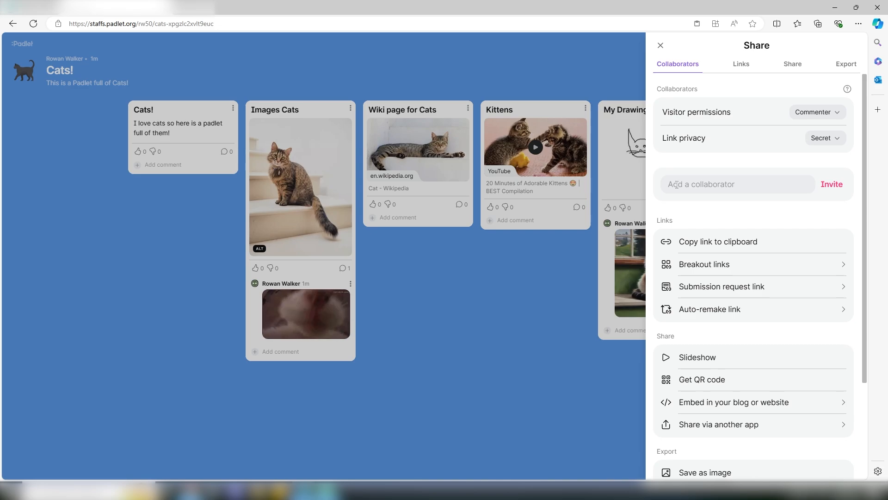
View the board's QR code and look over the remaining sharing and export options before returning to the wall.
scroll(693, 181, "down", 1)
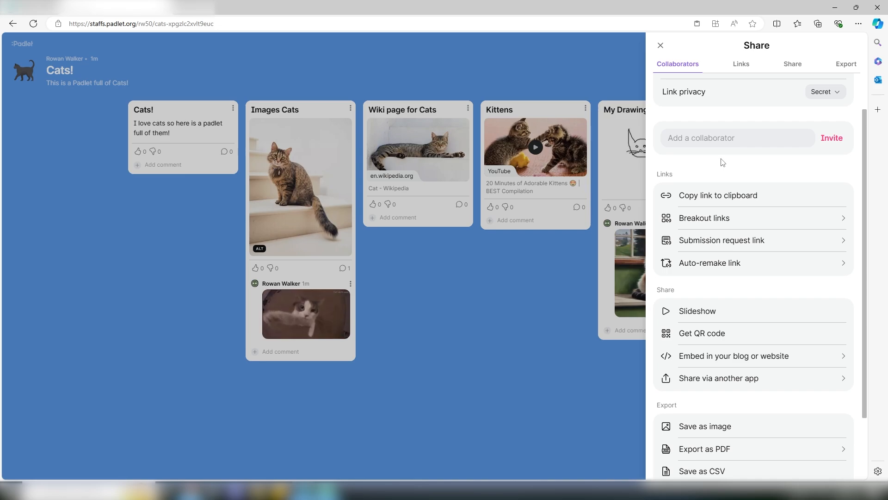
scroll(680, 278, "down", 1)
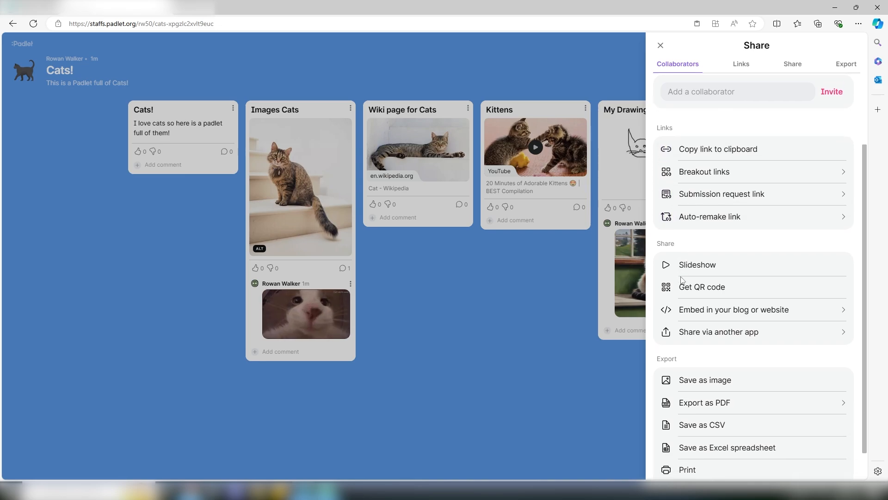
left_click(675, 293)
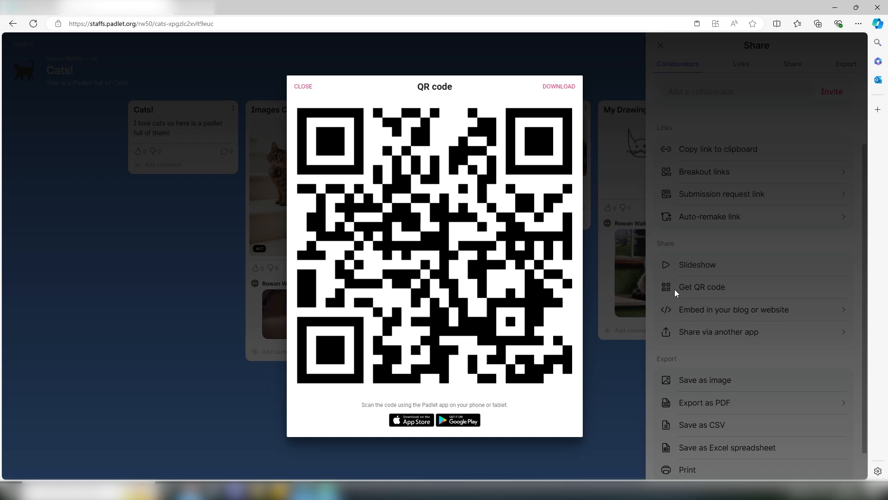
left_click(714, 238)
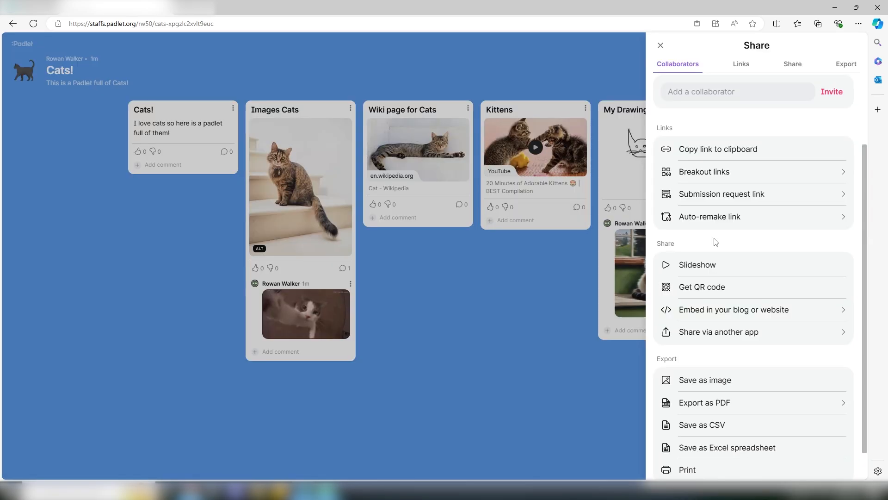
scroll(714, 241, "down", 2)
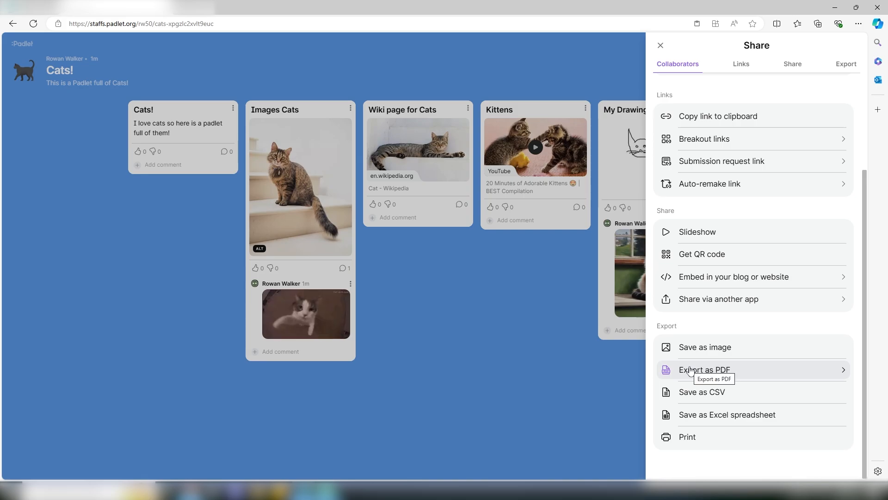
key("Escape")
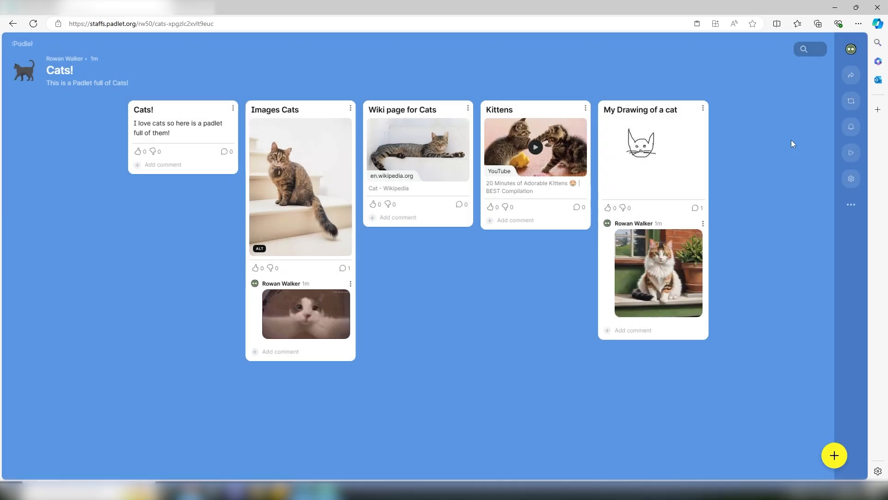